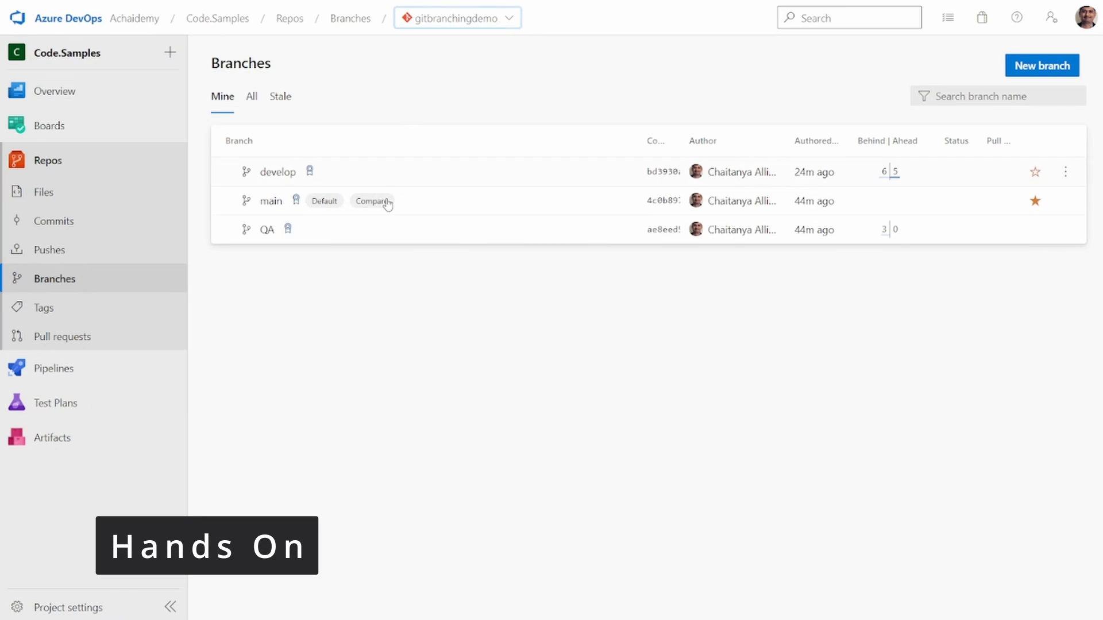
Create a new branch named feature1 based on develop from the refreshed Branches page
{"action": "left_click", "coordinate": [110, 283]}
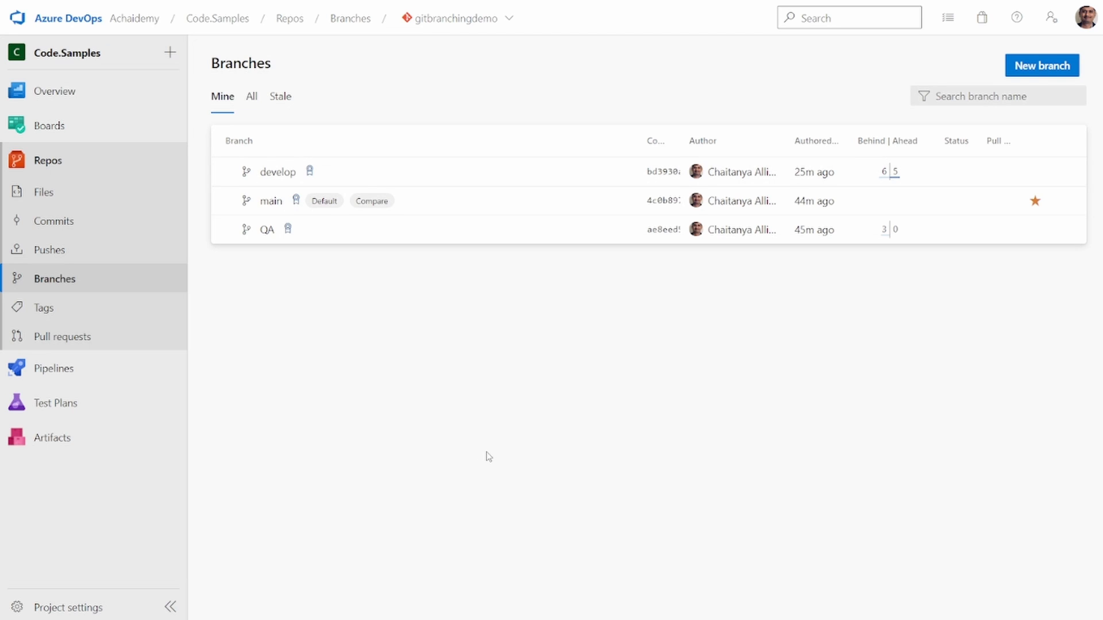
{"action": "left_click", "coordinate": [1057, 72]}
{"action": "type", "text": "fe"}
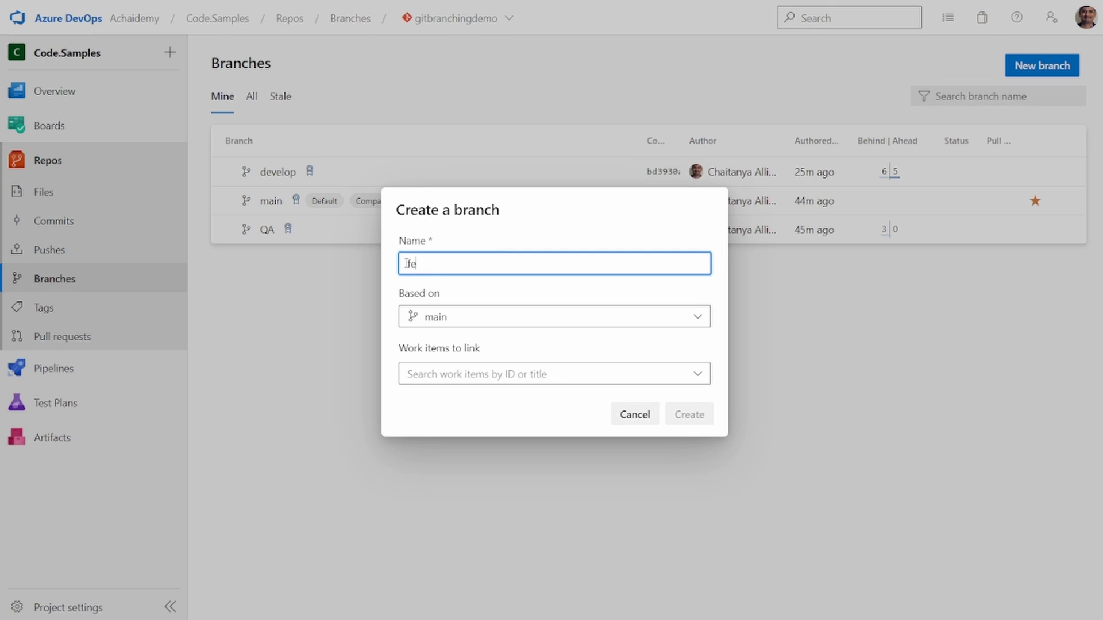
{"action": "type", "text": "ature1"}
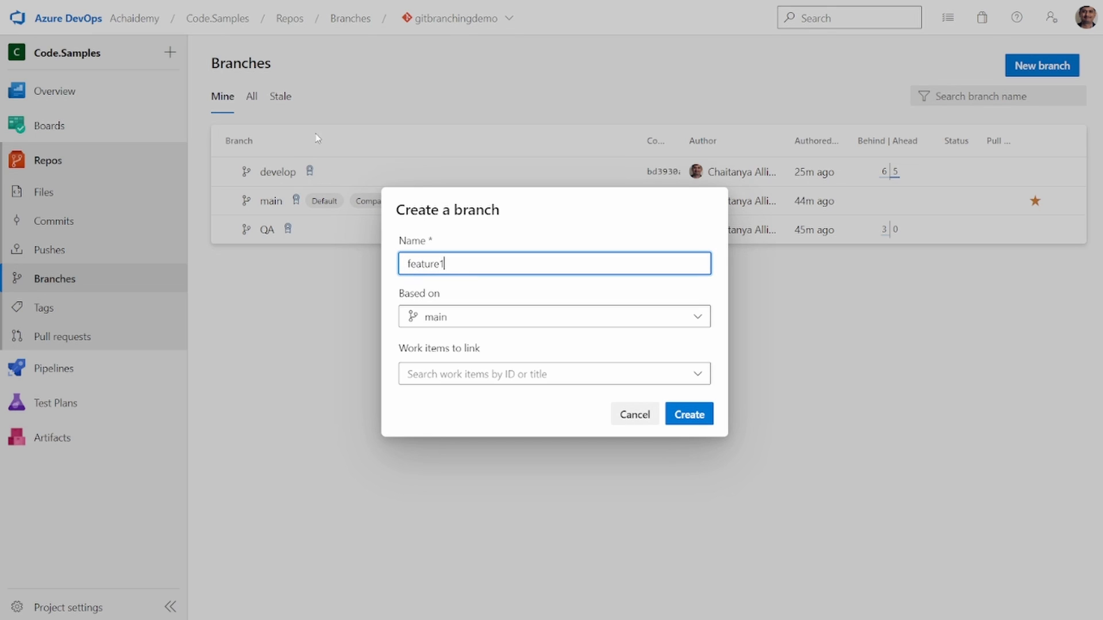
{"action": "left_click", "coordinate": [528, 336]}
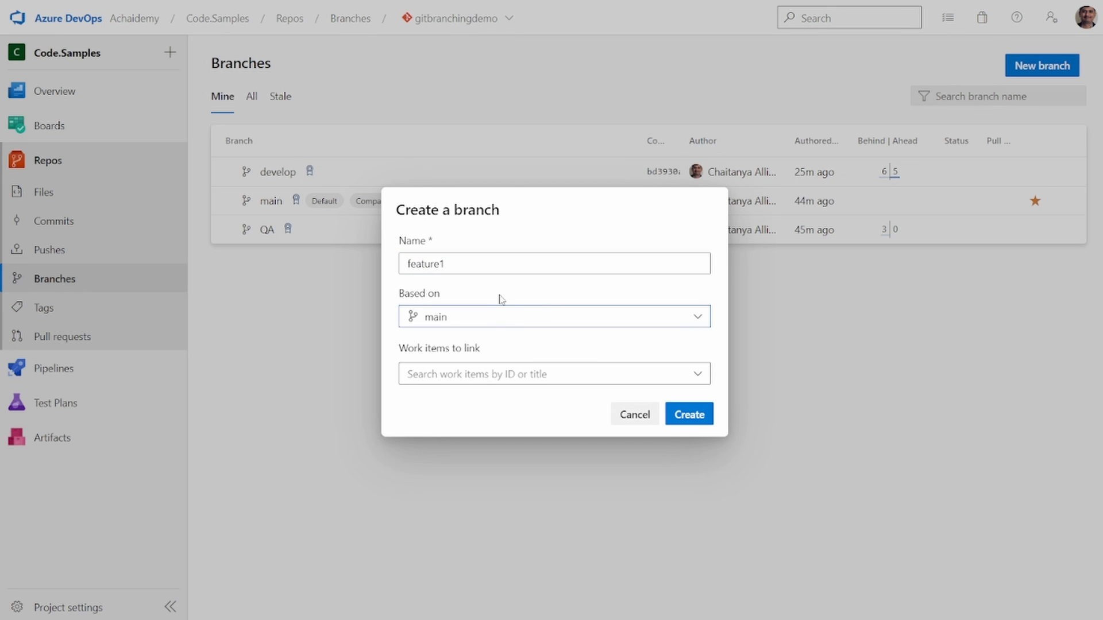
{"action": "left_click", "coordinate": [488, 316]}
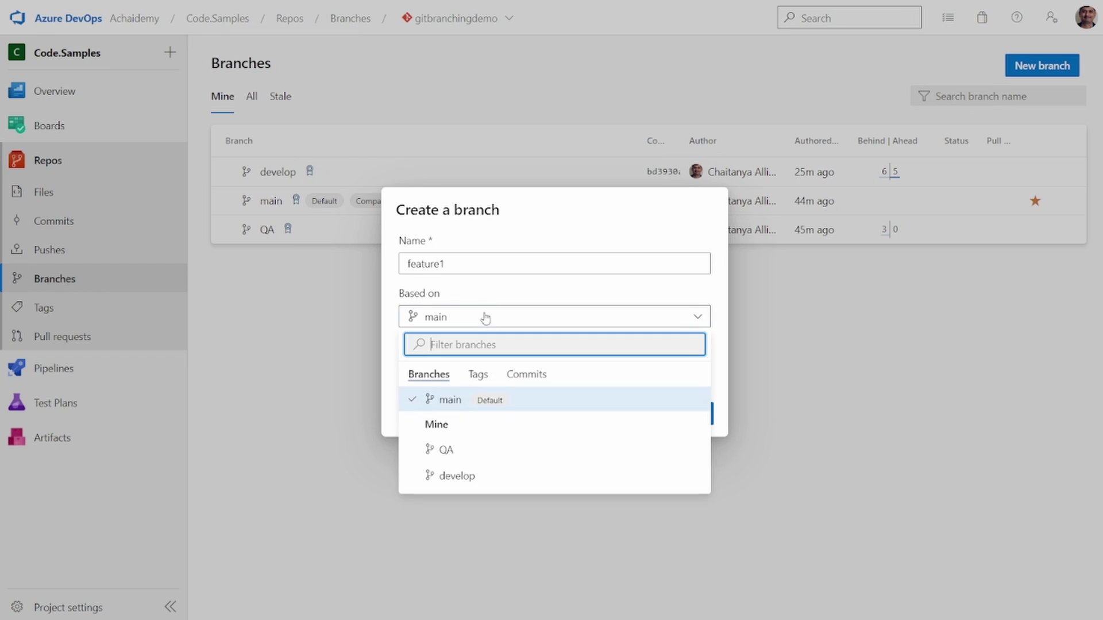
{"action": "left_click", "coordinate": [443, 477]}
{"action": "left_click", "coordinate": [690, 415]}
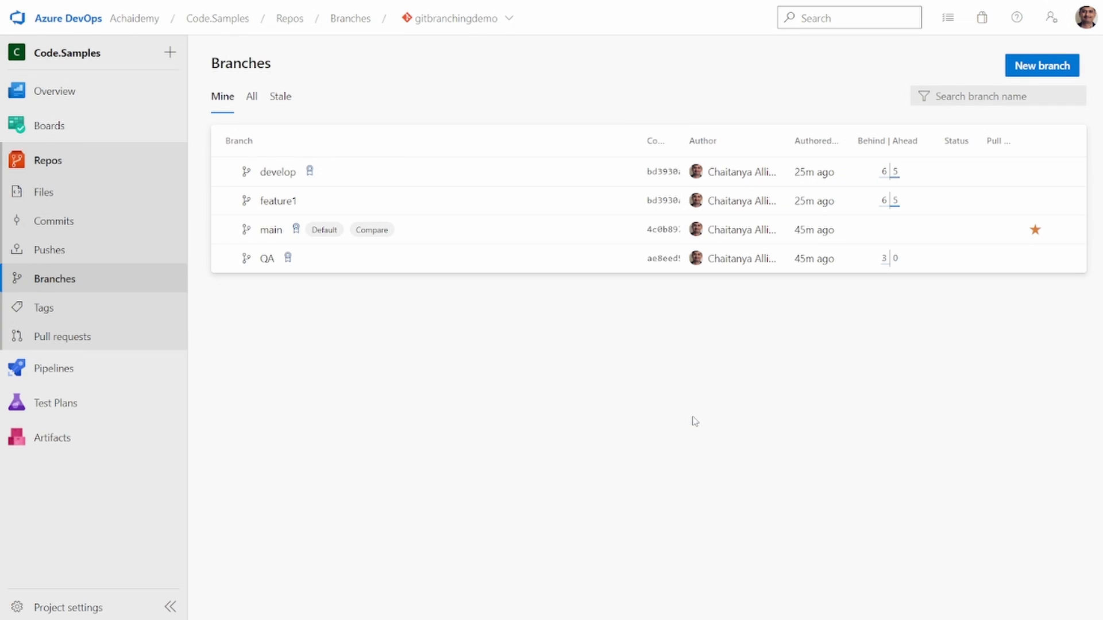
Launch a Command Prompt in the empty GitBranchingDemo folder via the Explorer address bar
{"action": "mouse_move", "coordinate": [421, 201]}
{"action": "key", "text": "alt+Tab"}
{"action": "key", "text": "Tab"}
{"action": "key", "text": "Tab"}
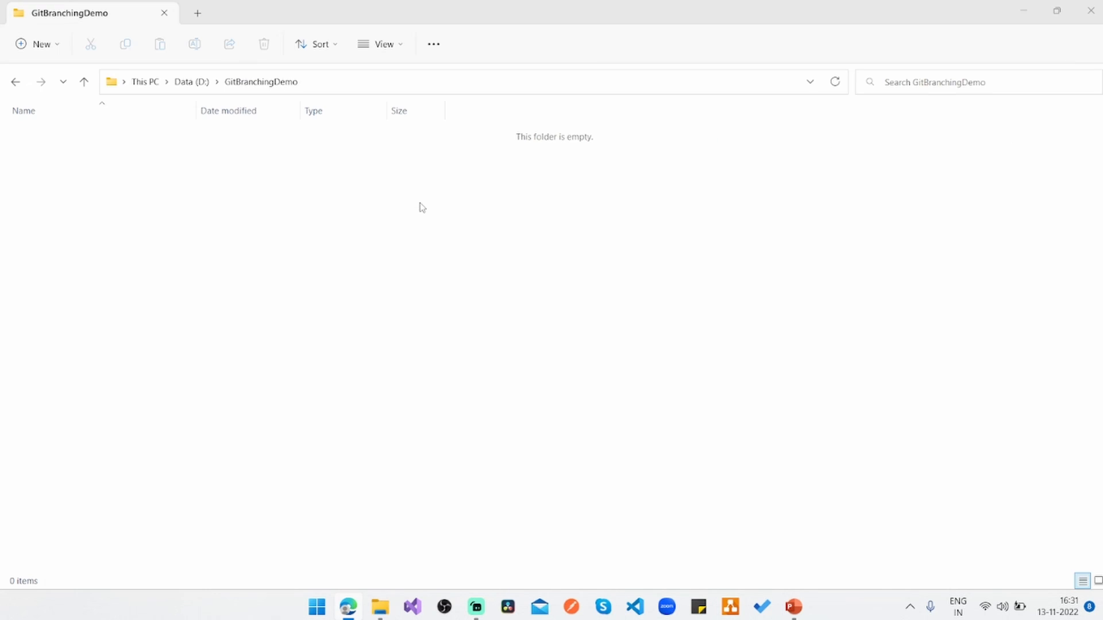
{"action": "left_click", "coordinate": [322, 82]}
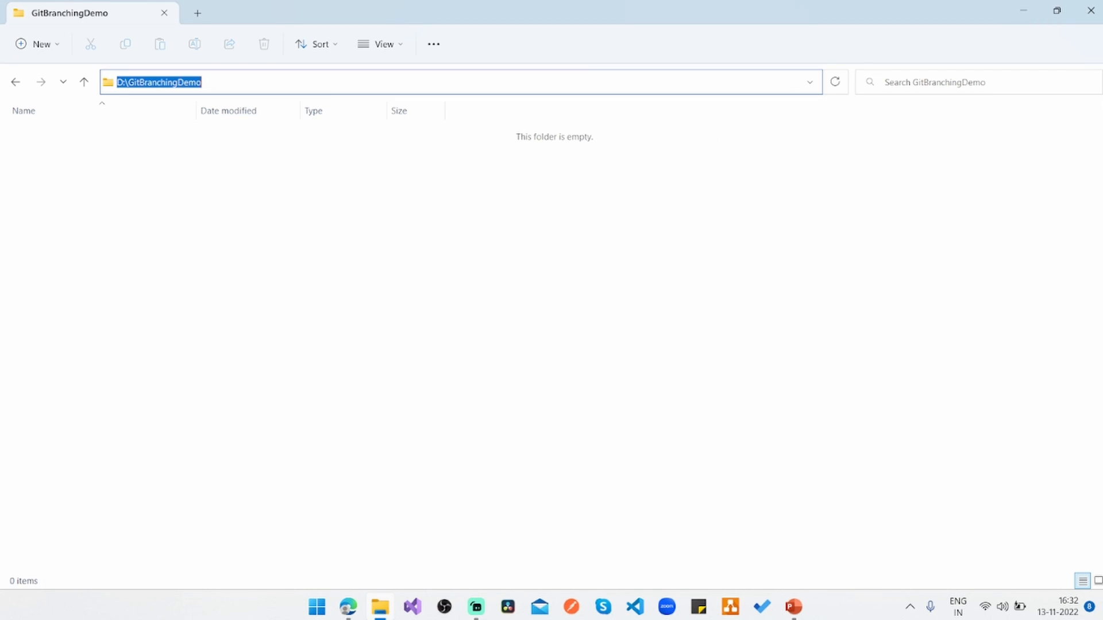
{"action": "type", "text": "cmd.exe"}
{"action": "key", "text": "Return"}
{"action": "type", "text": "git "}
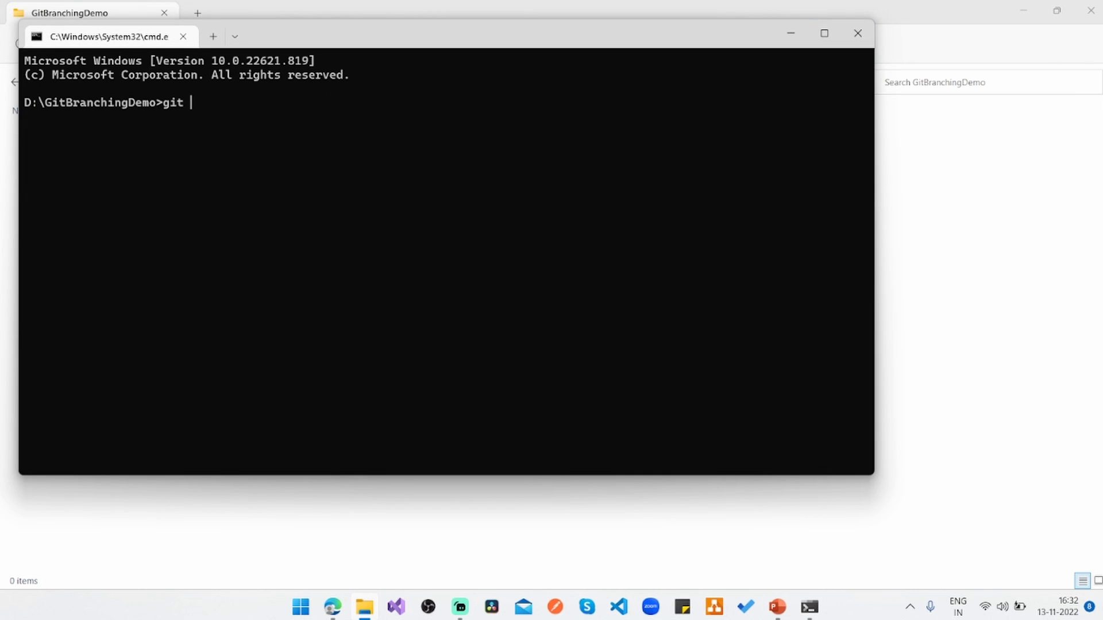
{"action": "type", "text": "clone"}
Copy the gitbranchingdemo clone URL from the Azure Repos Files page
{"action": "key", "text": "alt+Tab"}
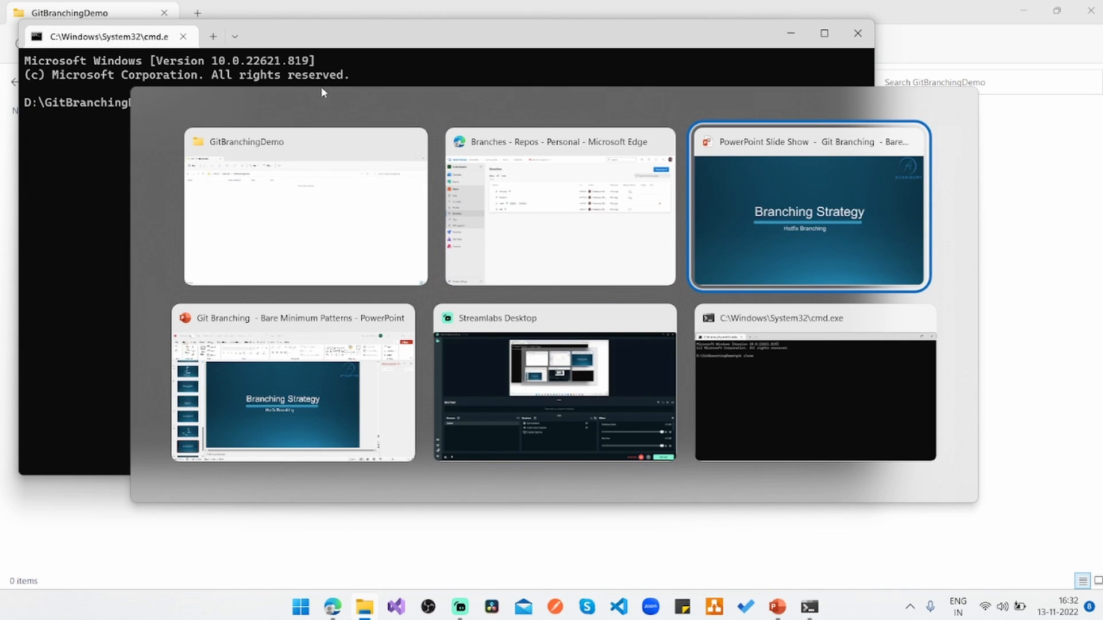
{"action": "key", "text": "shift+Tab"}
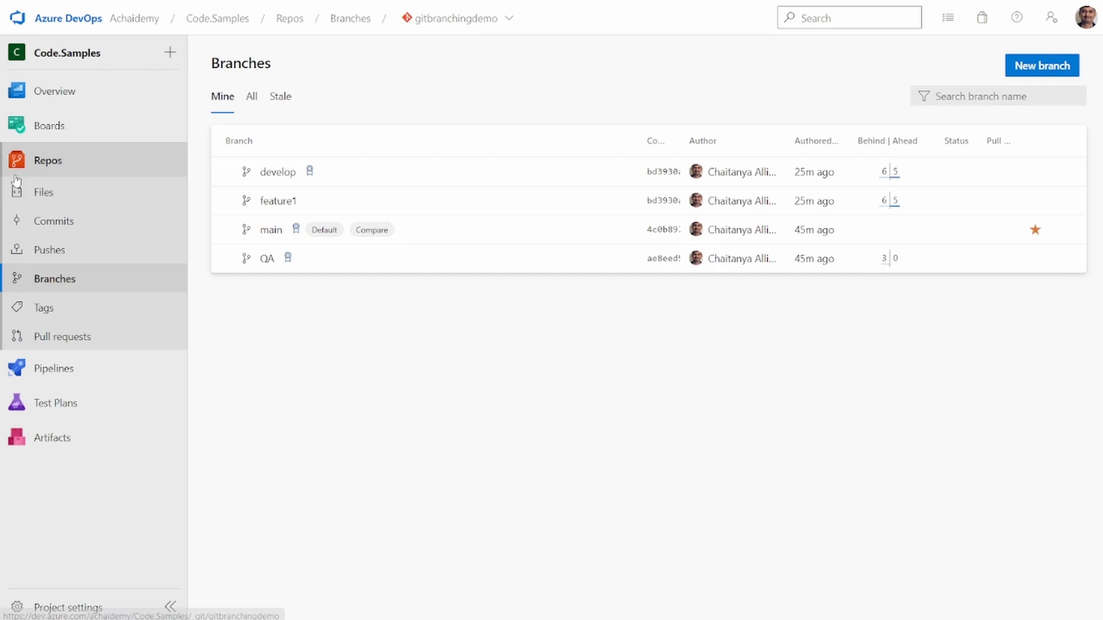
{"action": "left_click", "coordinate": [43, 193]}
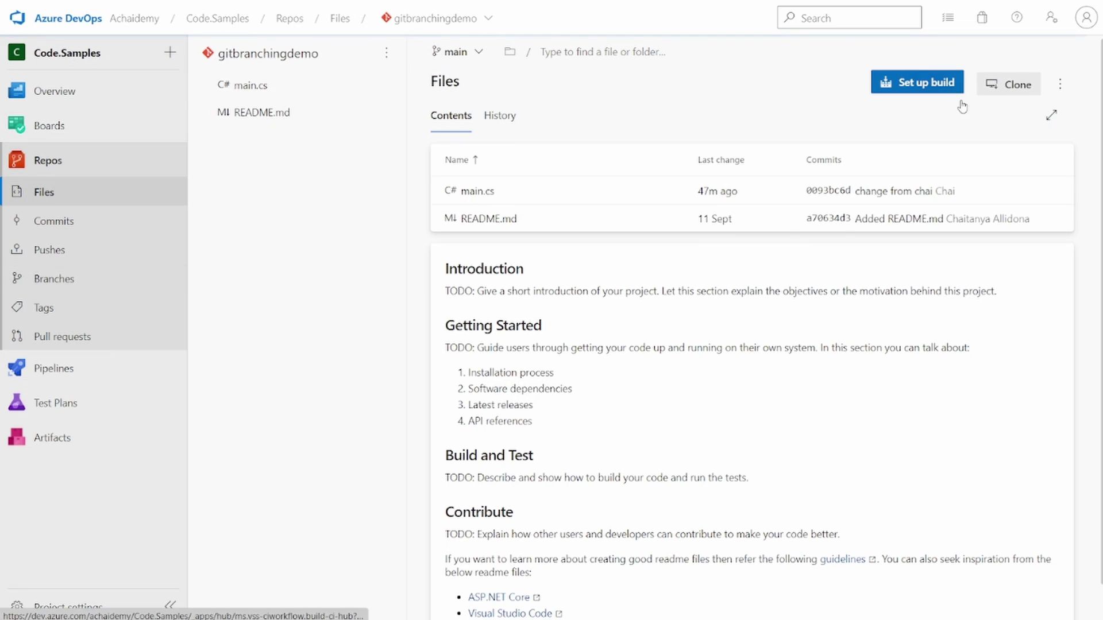
{"action": "left_click", "coordinate": [1018, 84]}
{"action": "left_click", "coordinate": [1071, 93]}
Clone the repository with the pasted URL and view the cloned gitbranchingdemo folder
{"action": "key", "text": "alt+Tab"}
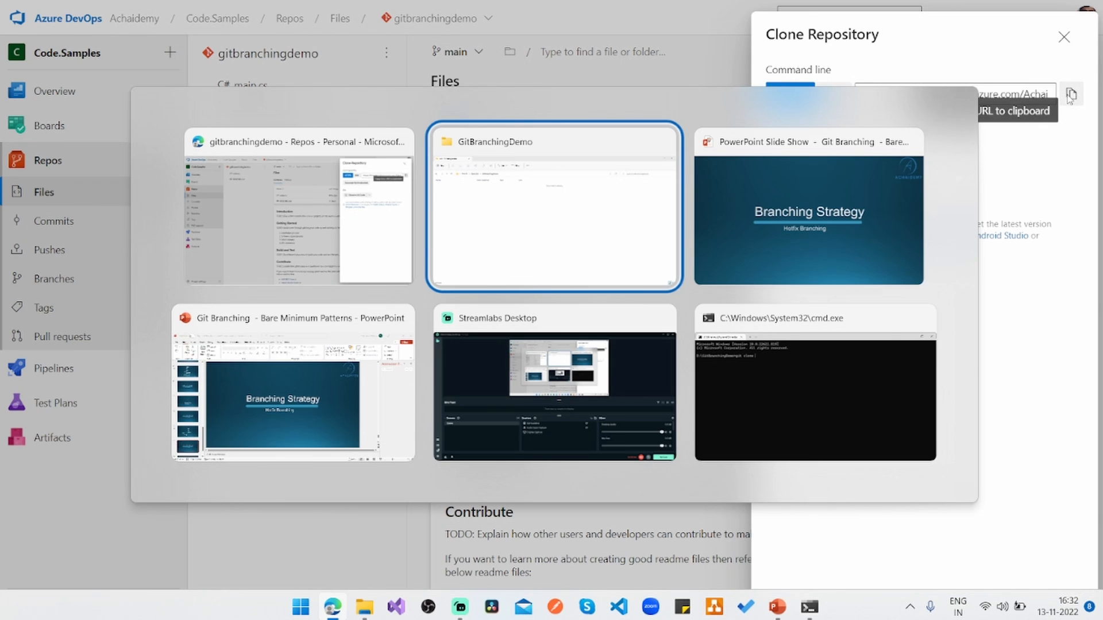
{"action": "key", "text": "shift+Tab"}
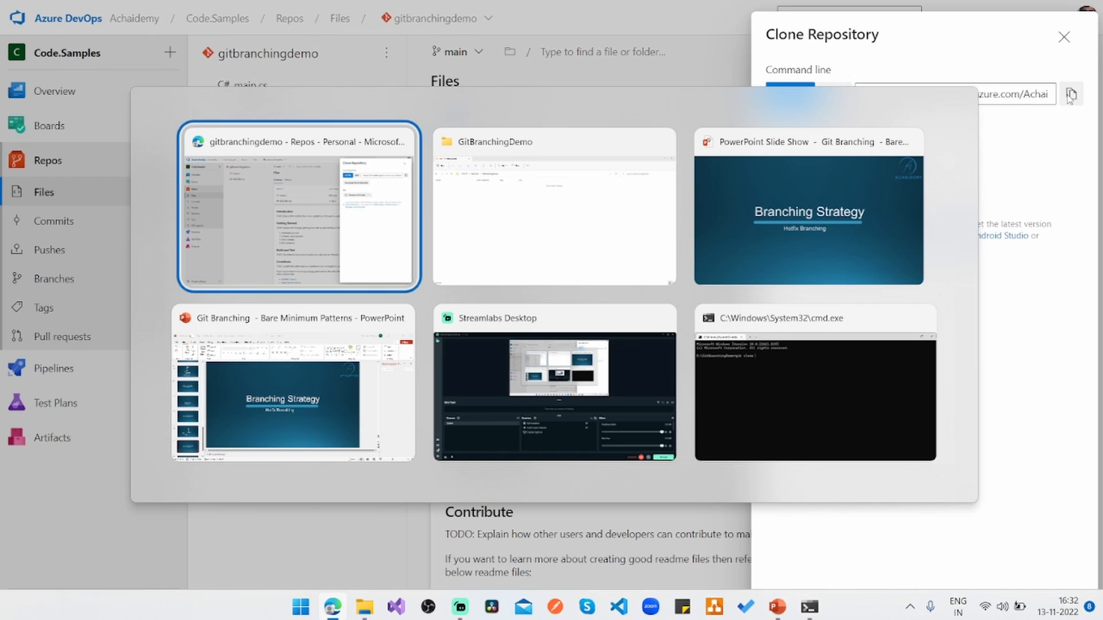
{"action": "key", "text": "shift+Tab"}
{"action": "key", "text": "ctrl+v"}
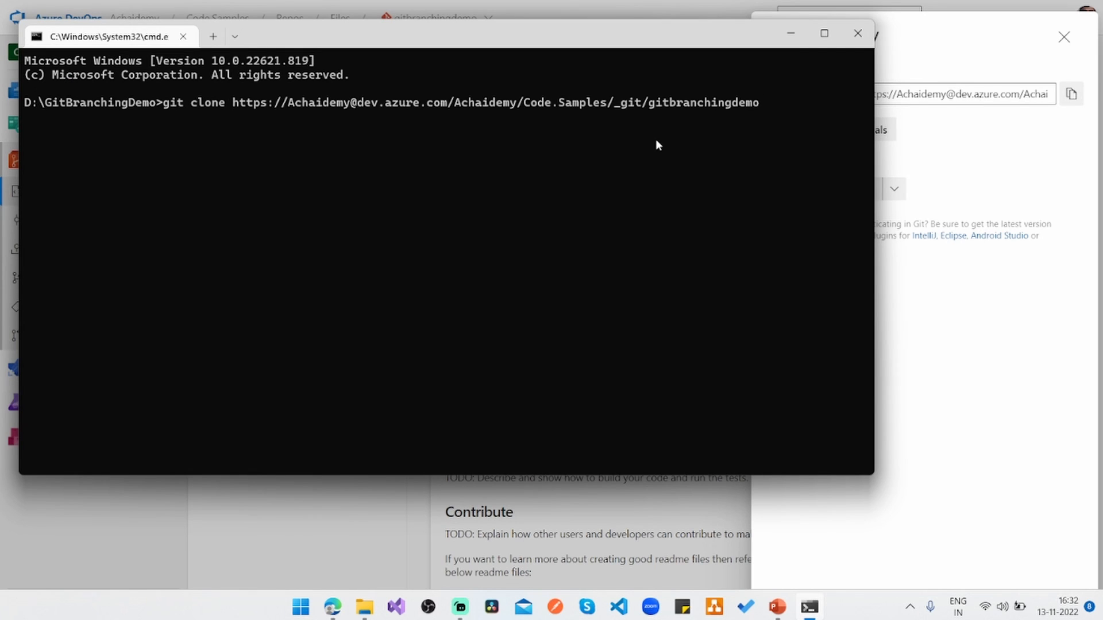
{"action": "key", "text": "Return"}
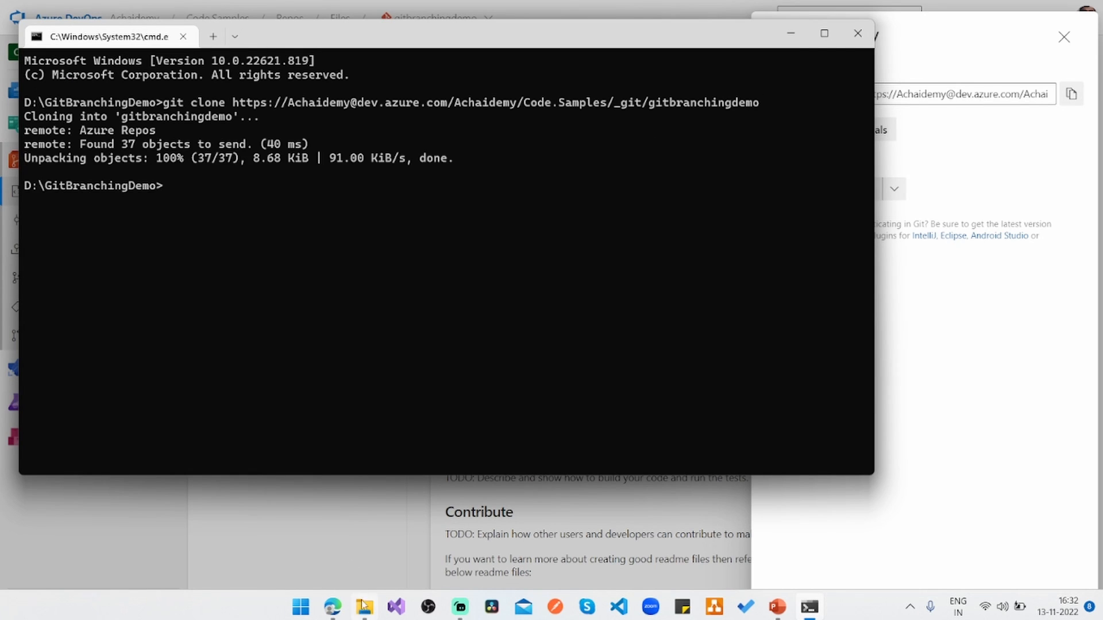
{"action": "left_click", "coordinate": [364, 608]}
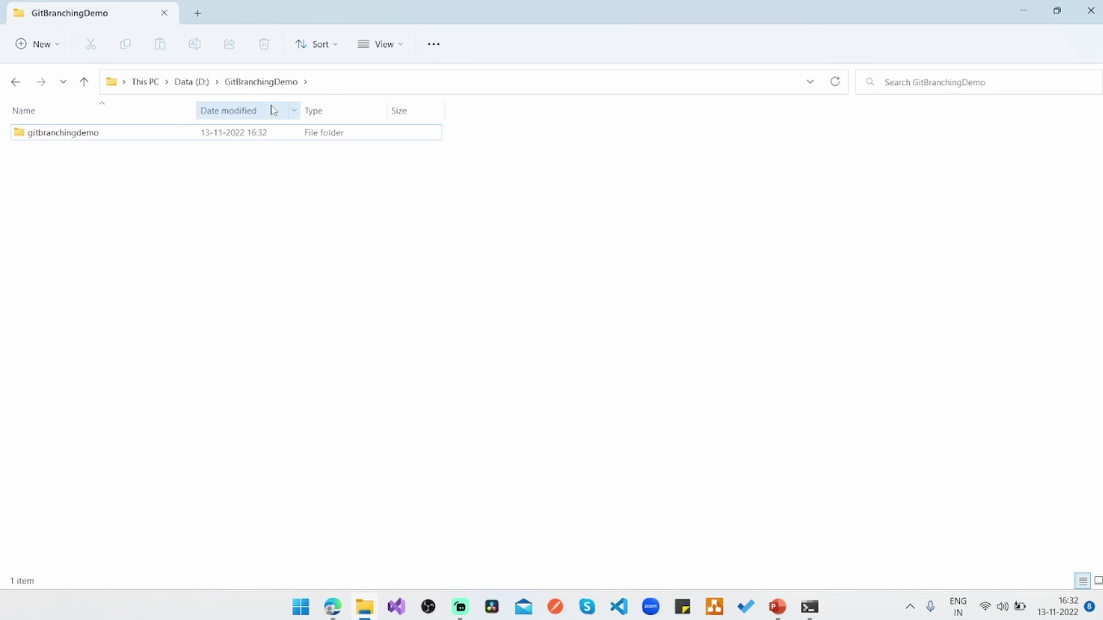
{"action": "double_click", "coordinate": [239, 136]}
Move into gitbranchingdemo and check out the feature1 branch
{"action": "key", "text": "alt+Tab"}
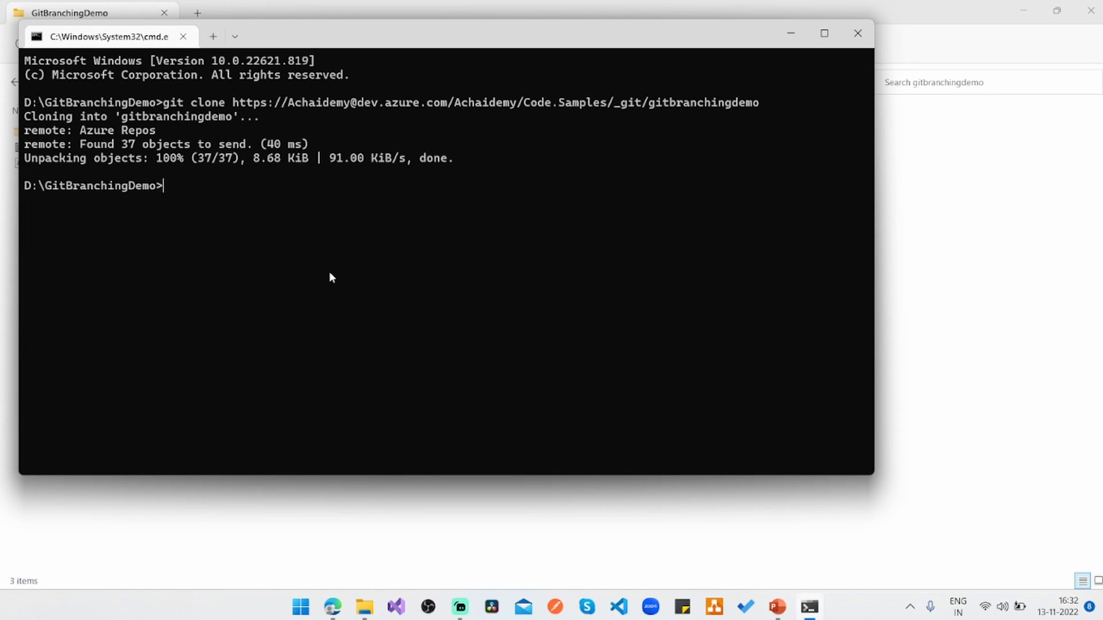
{"action": "type", "text": "cd gitbranchingdemo"}
{"action": "key", "text": "Return"}
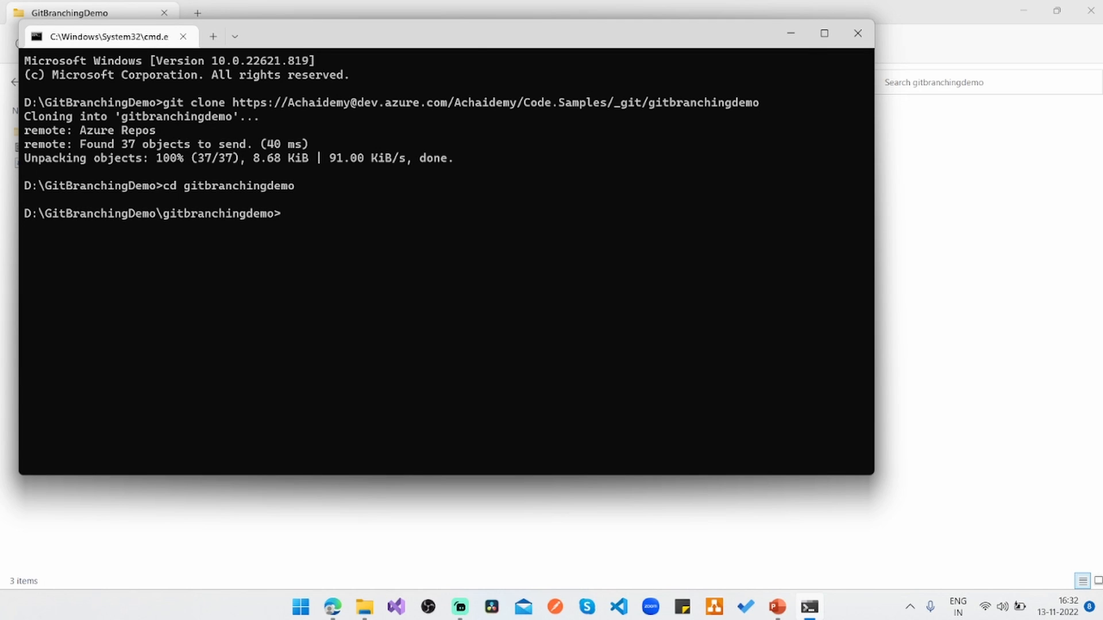
{"action": "type", "text": "git checkout "}
{"action": "type", "text": "feature1"}
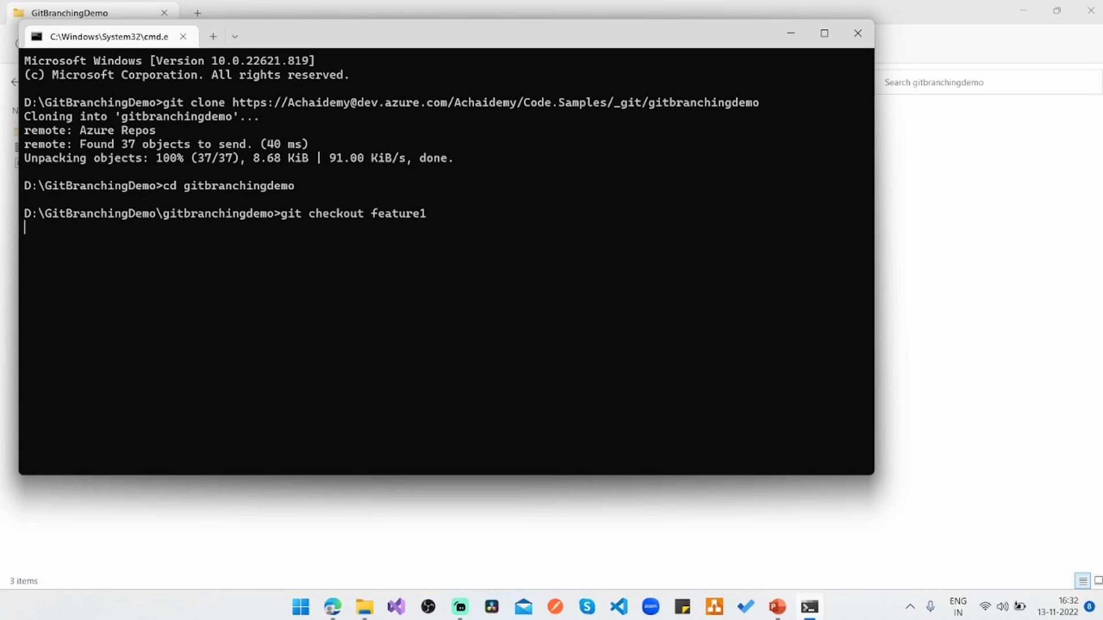
{"action": "key", "text": "Return"}
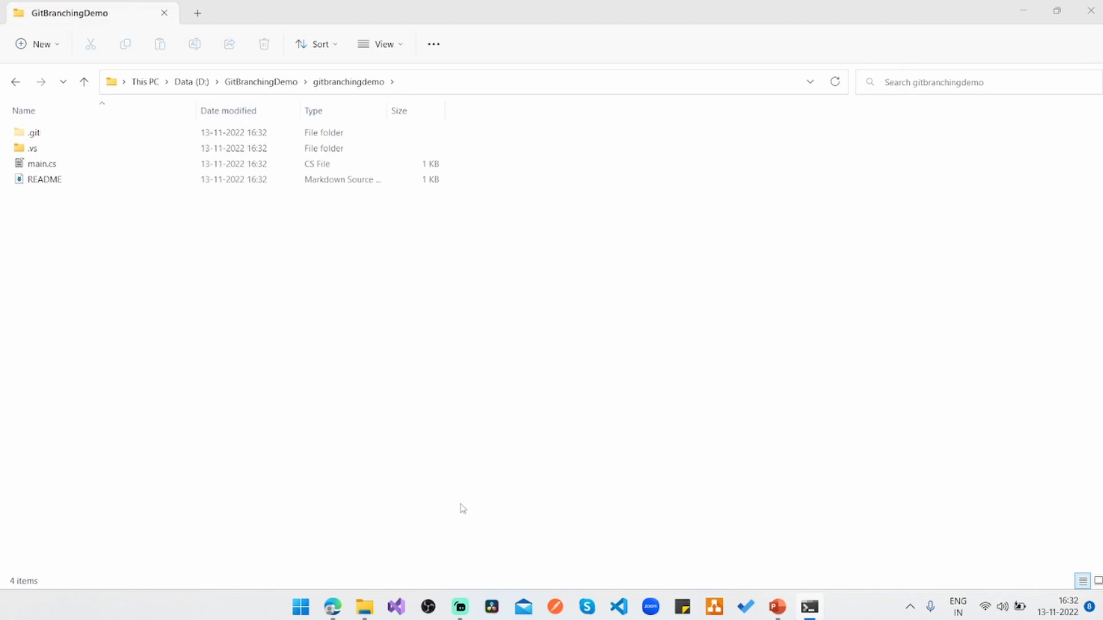
Open main.cs from the cloned folder in the Visual Studio editor
{"action": "left_click", "coordinate": [463, 508]}
{"action": "left_click", "coordinate": [39, 163]}
{"action": "right_click", "coordinate": [38, 163]}
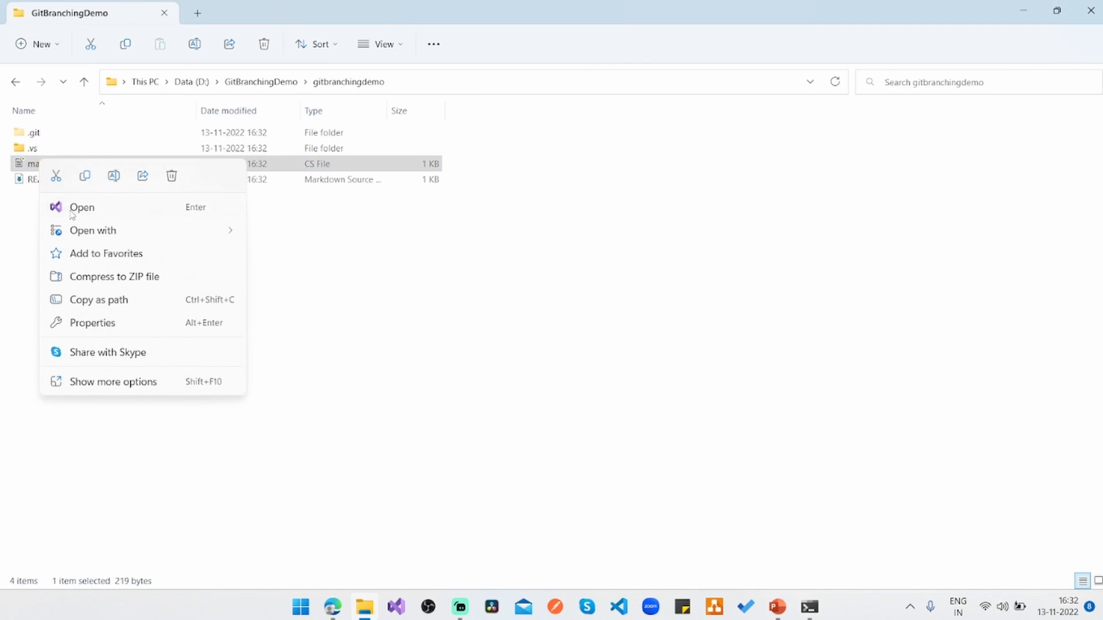
{"action": "left_click", "coordinate": [71, 209]}
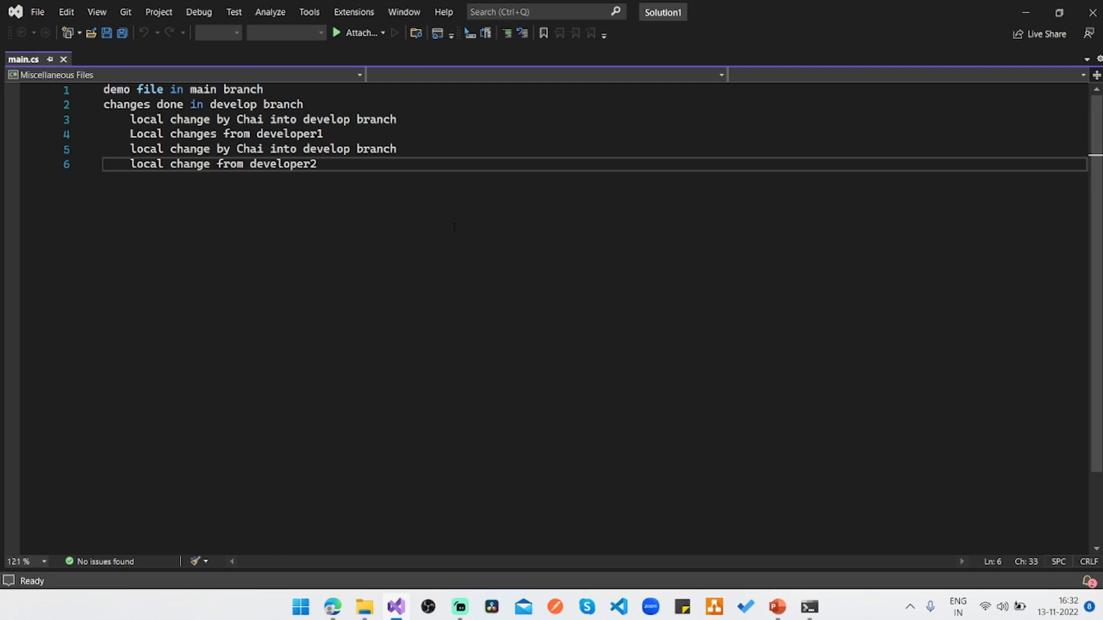
Add line 7 'local changes from feature1 branch in hotfix', correcting typos, and save main.cs
{"action": "key", "text": "Return"}
{"action": "type", "text": "local changes"}
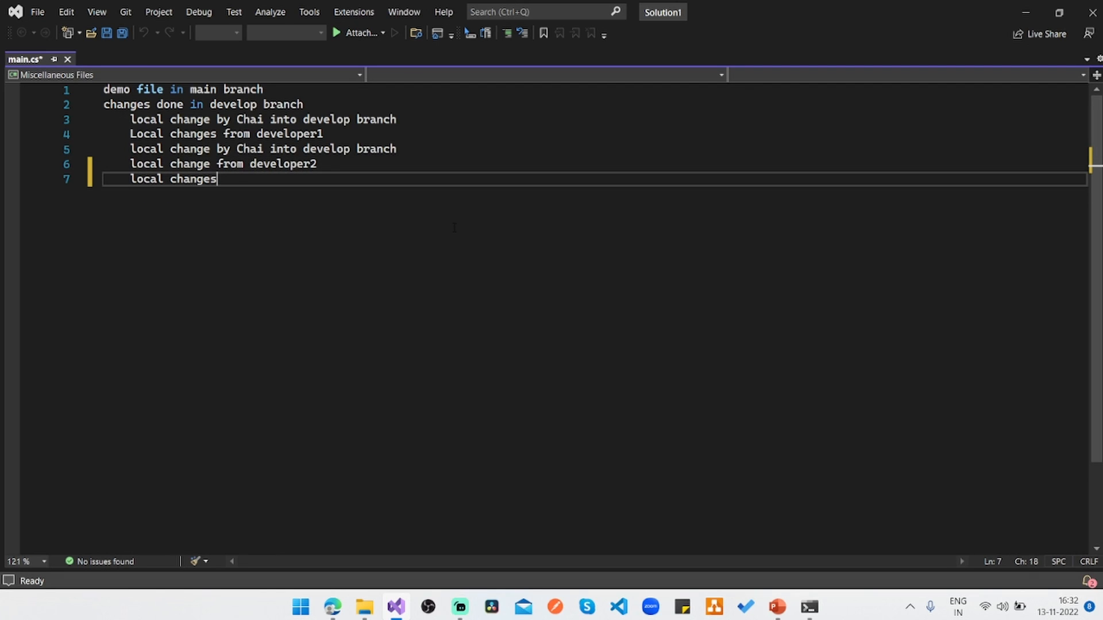
{"action": "type", "text": " fro"}
{"action": "key", "text": "BackSpace"}
{"action": "type", "text": "e"}
{"action": "key", "text": "BackSpace"}
{"action": "type", "text": "o  feat"}
{"action": "key", "text": "BackSpace"}
{"action": "key", "text": "BackSpace"}
{"action": "key", "text": "BackSpace"}
{"action": "type", "text": "m feature"}
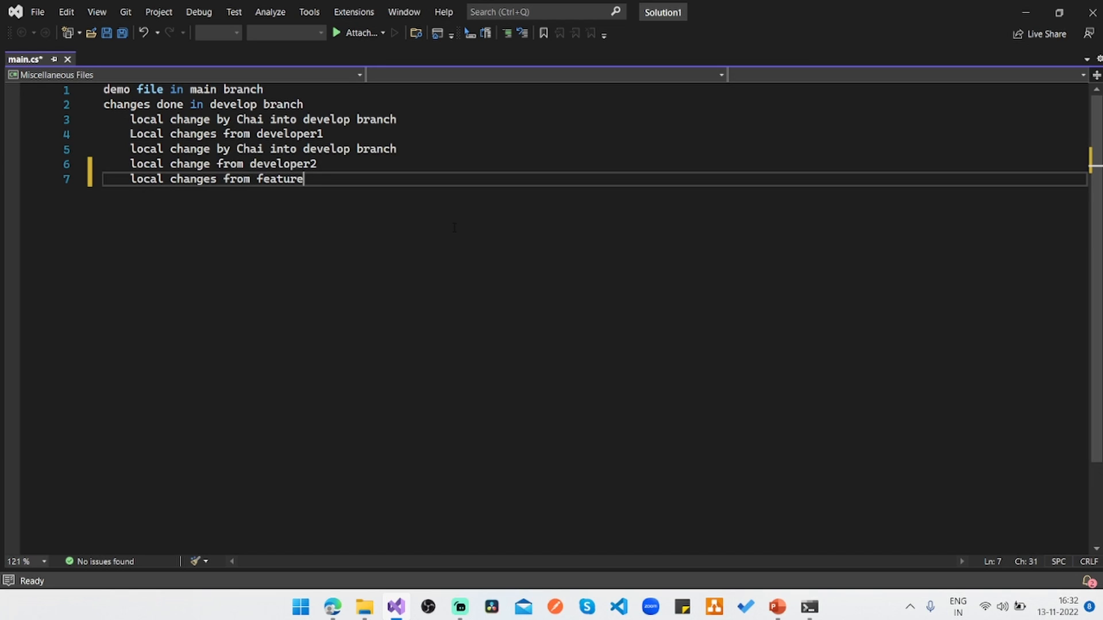
{"action": "type", "text": "1 branch in "}
{"action": "type", "text": "hol"}
{"action": "key", "text": "BackSpace"}
{"action": "type", "text": "t"}
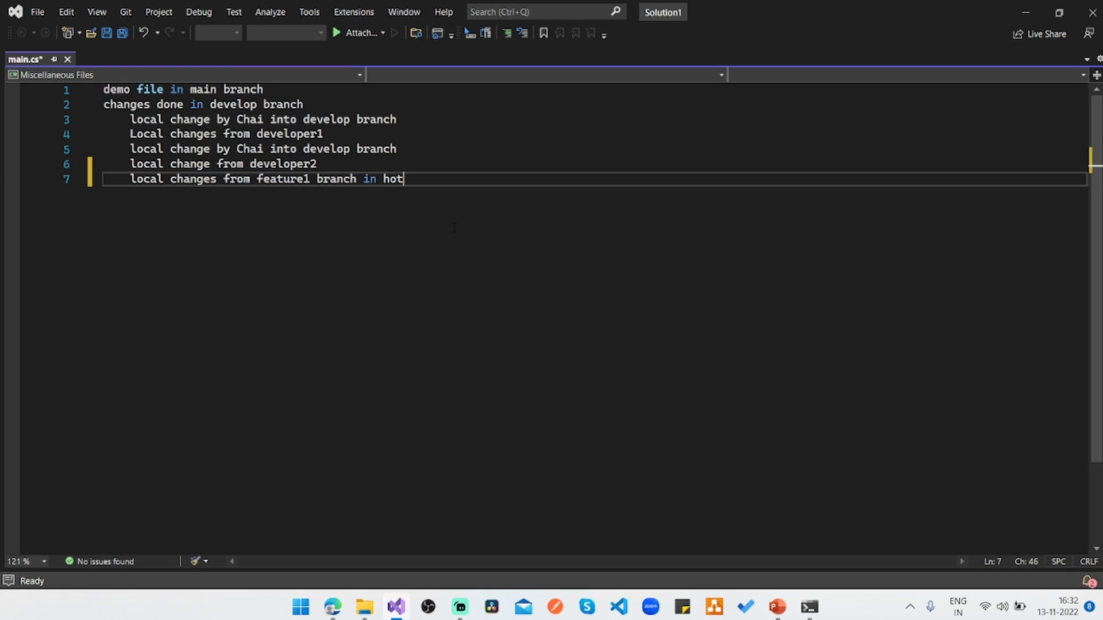
{"action": "type", "text": "fox"}
{"action": "key", "text": "BackSpace"}
{"action": "key", "text": "BackSpace"}
{"action": "type", "text": "ix"}
{"action": "key", "text": "ctrl+s"}
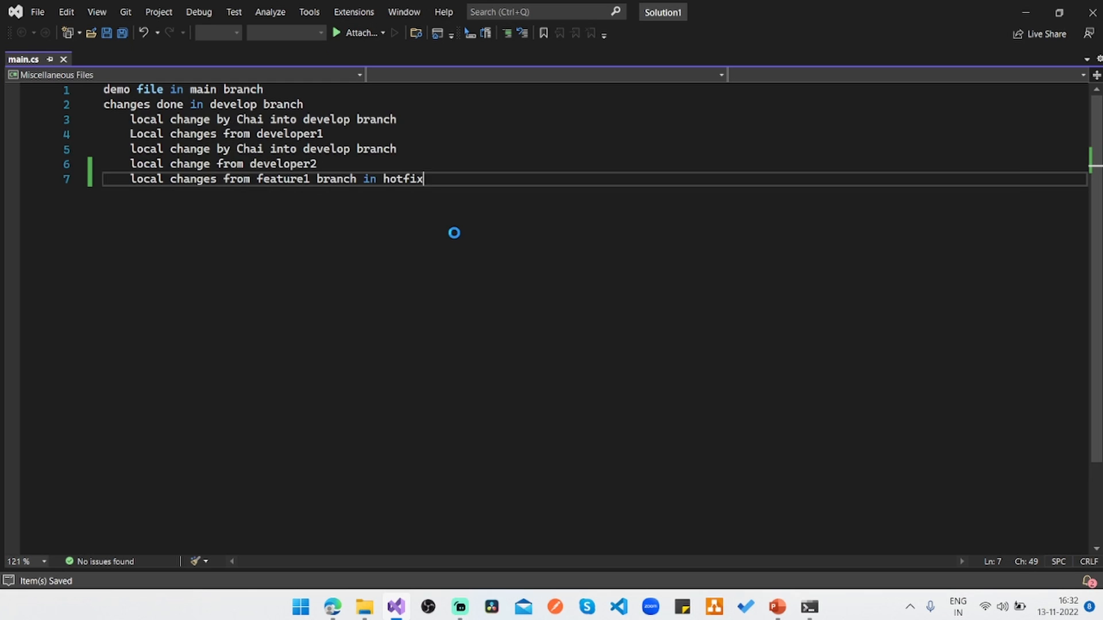
Stage all changes with git add . after correcting the mistyped command
{"action": "key", "text": "alt+Tab"}
{"action": "key", "text": "Tab"}
{"action": "type", "text": "git"}
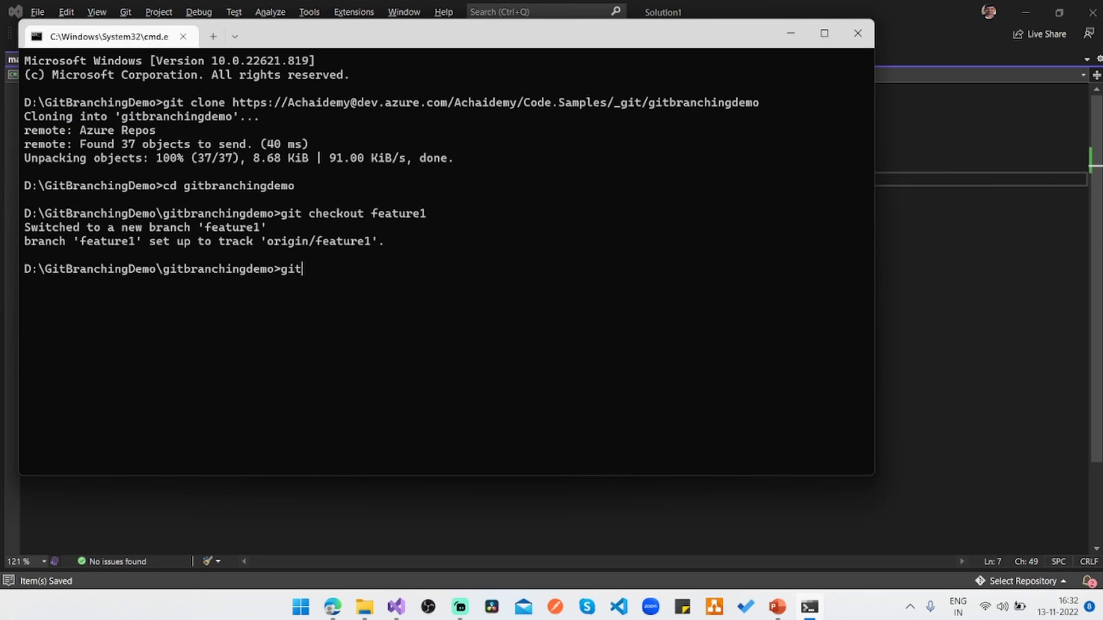
{"action": "type", "text": " commi"}
{"action": "key", "text": "BackSpace"}
{"action": "key", "text": "BackSpace"}
{"action": "key", "text": "BackSpace"}
{"action": "key", "text": "BackSpace"}
{"action": "key", "text": "BackSpace"}
{"action": "type", "text": "add /"}
{"action": "key", "text": "Return"}
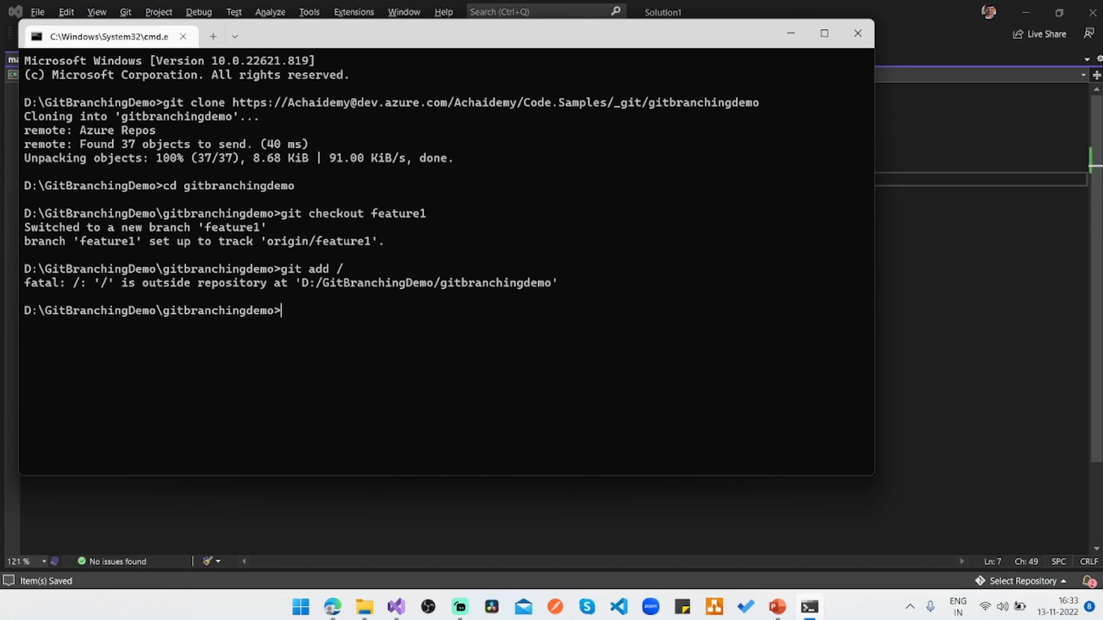
{"action": "key", "text": "Up"}
{"action": "key", "text": "BackSpace"}
{"action": "type", "text": "."}
{"action": "key", "text": "Return"}
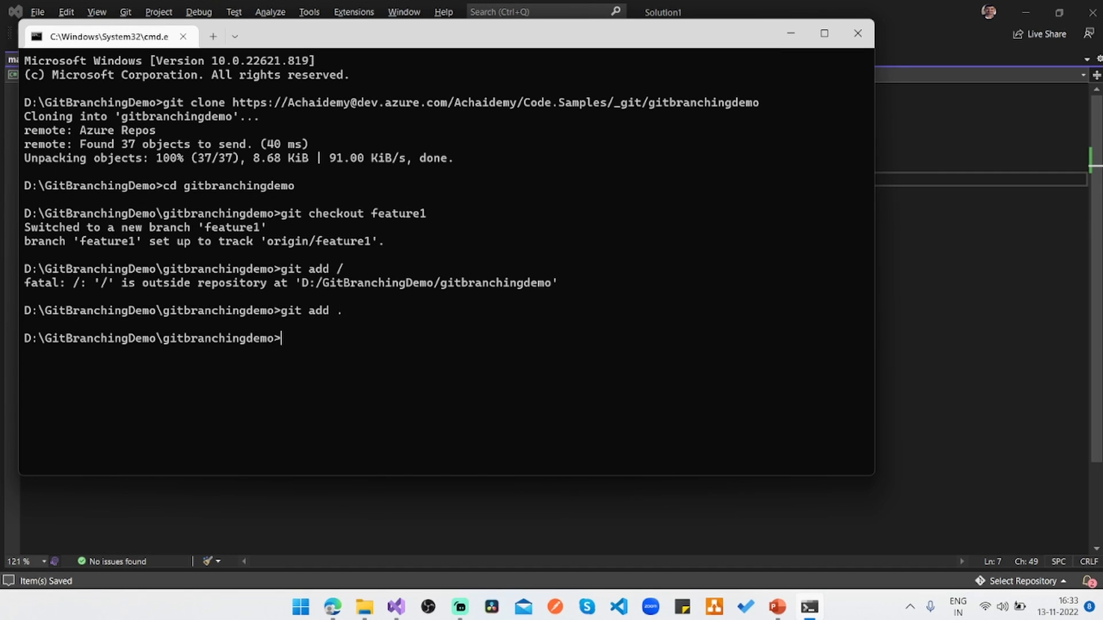
{"action": "type", "text": "git commi"}
{"action": "type", "text": "t -m \""}
{"action": "type", "text": "feature chagnes\""}
Commit the change as "feature chagnes" and push feature1 to the remote
{"action": "key", "text": "Return"}
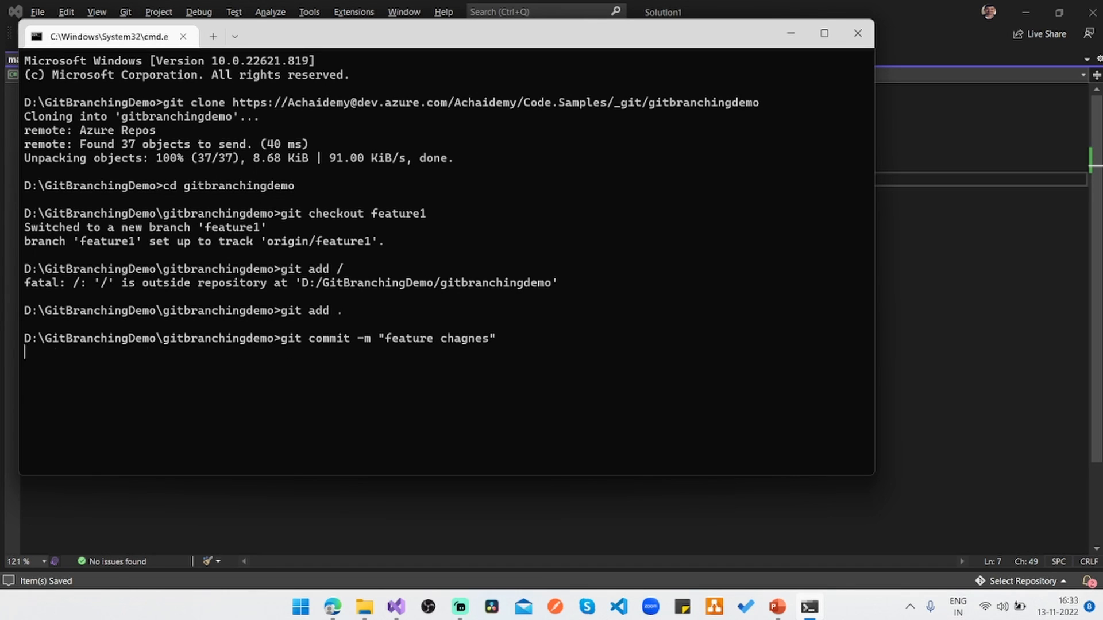
{"action": "type", "text": "git p"}
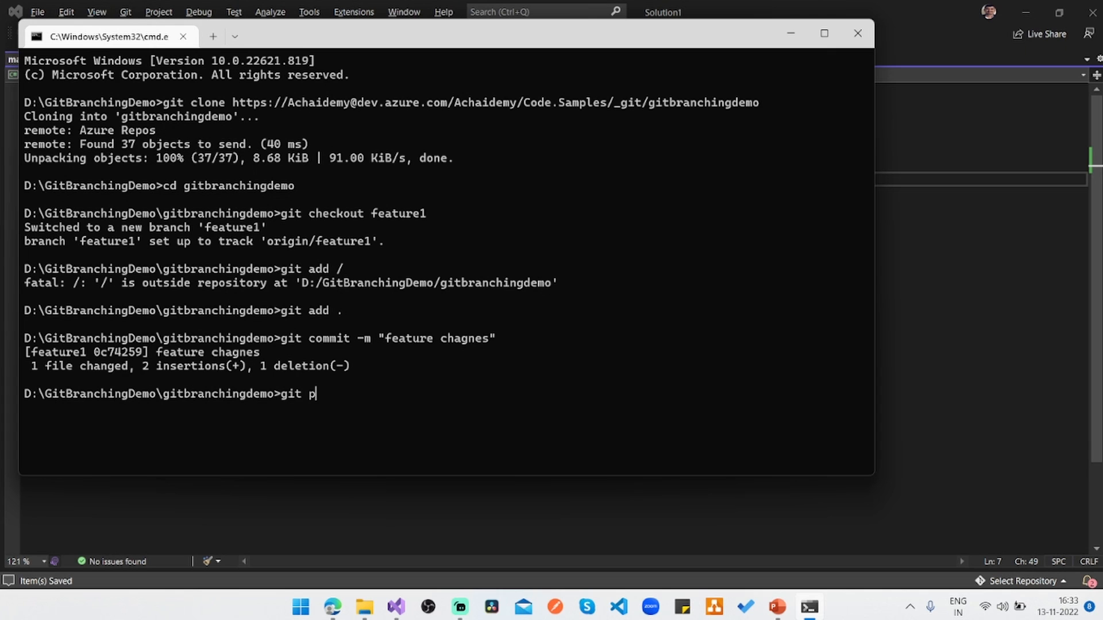
{"action": "type", "text": "ush"}
{"action": "key", "text": "Return"}
{"action": "key", "text": "alt+Tab"}
{"action": "key", "text": "alt+Tab"}
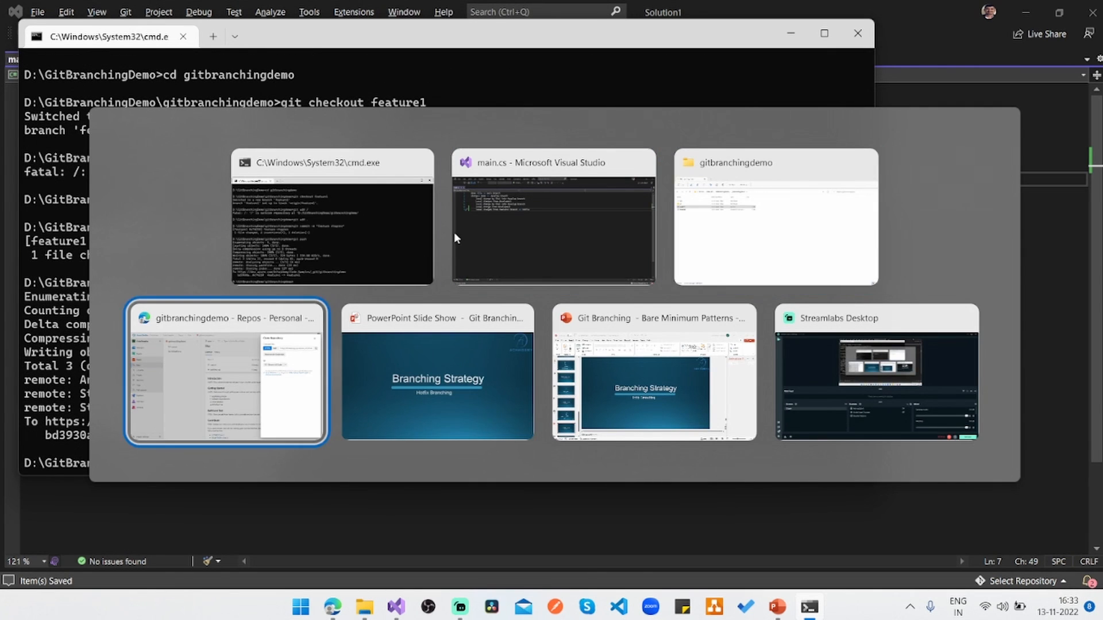
Create a new branch hotfix-bug1 based on develop from Repos > Branches
{"action": "left_click", "coordinate": [240, 238]}
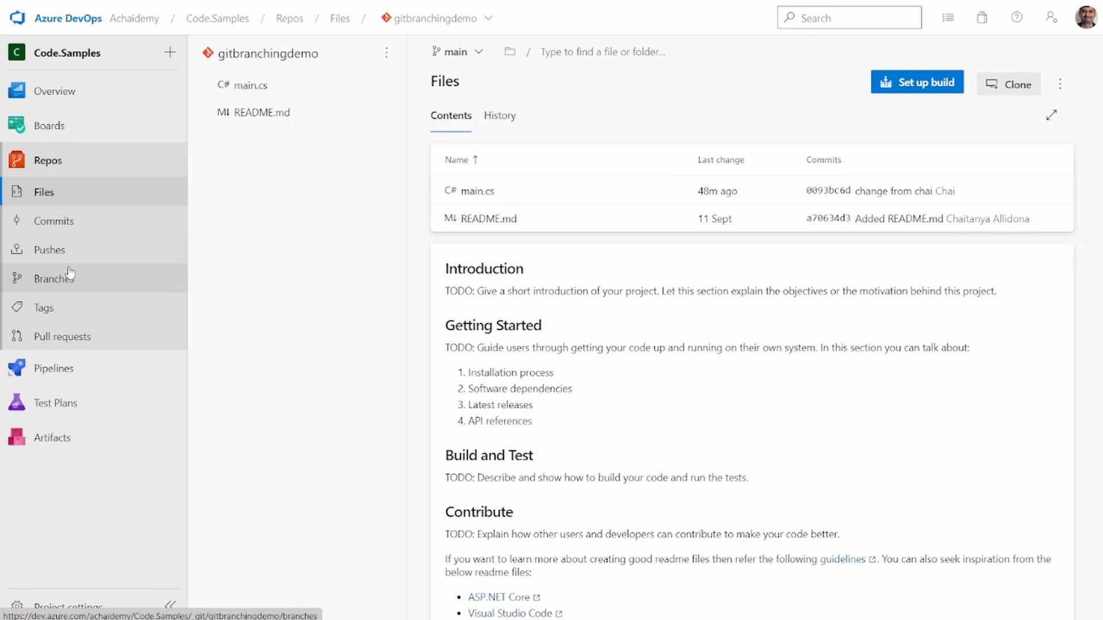
{"action": "left_click", "coordinate": [54, 278]}
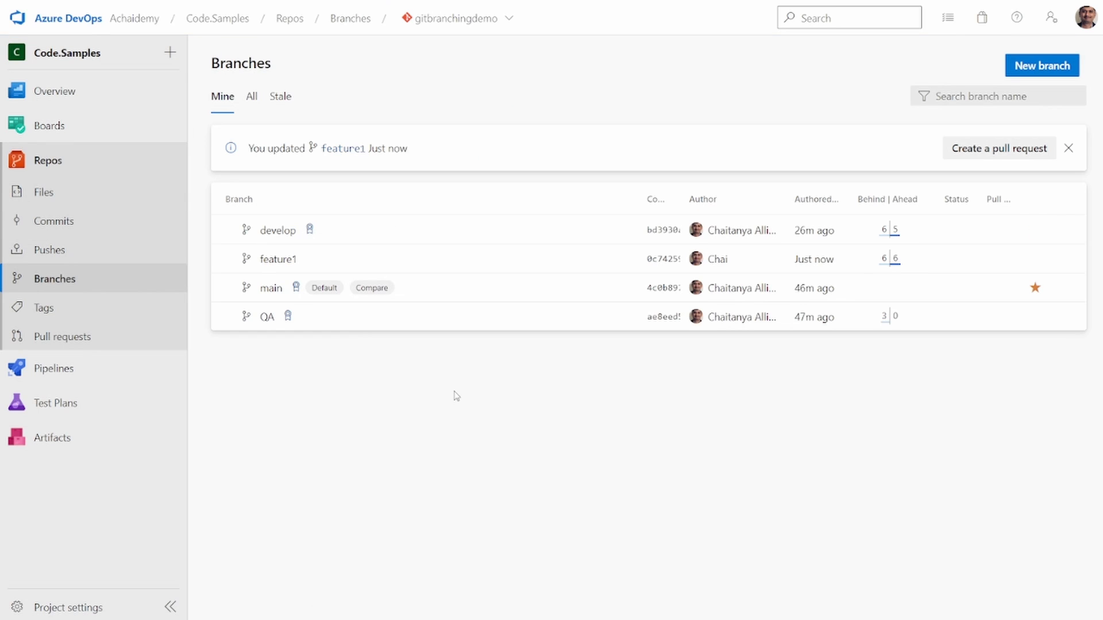
{"action": "left_click", "coordinate": [1039, 69]}
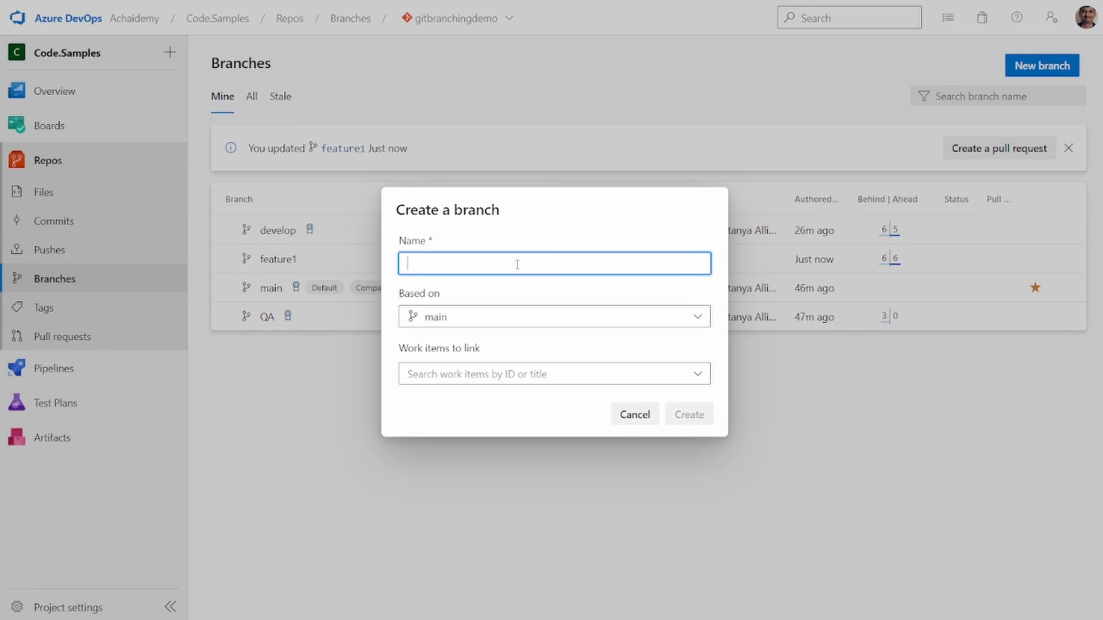
{"action": "type", "text": "hotfix"}
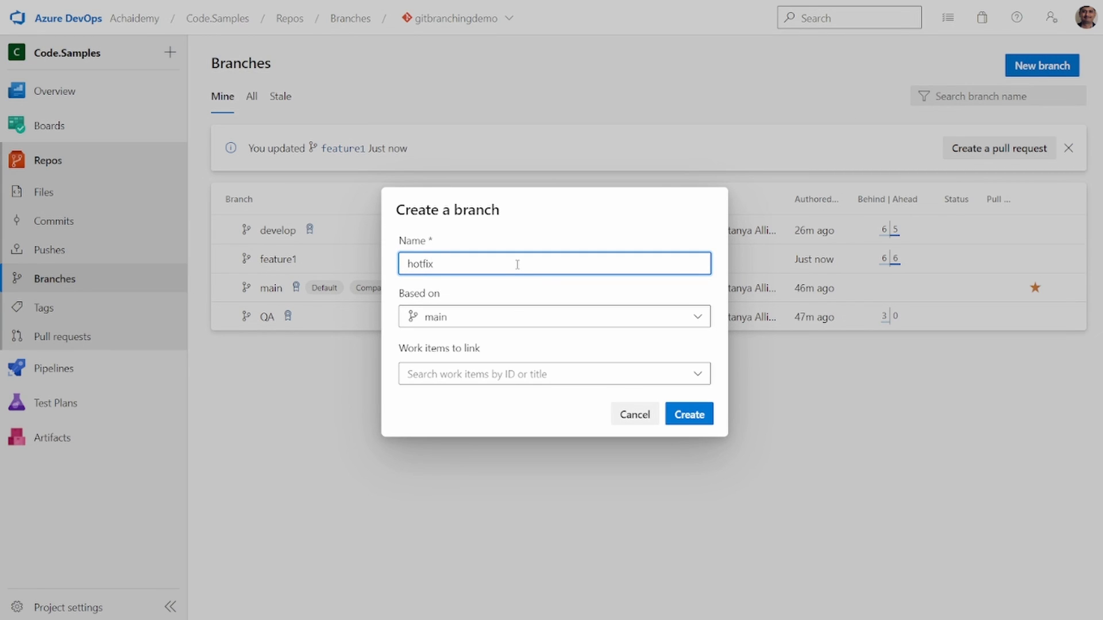
{"action": "type", "text": "-bug1"}
{"action": "left_click", "coordinate": [472, 319]}
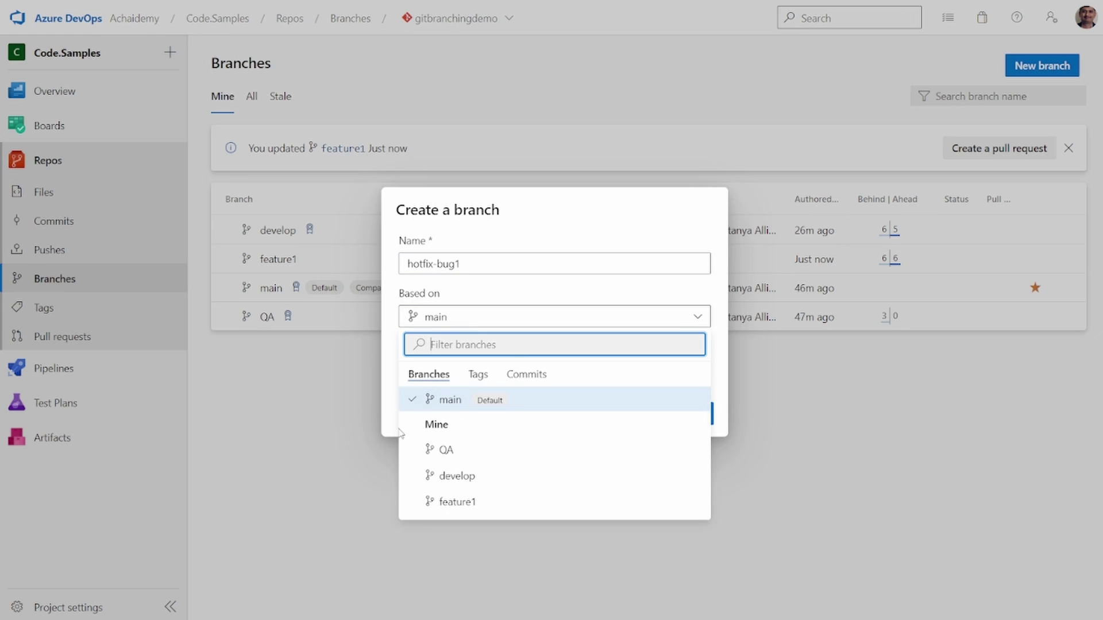
{"action": "left_click", "coordinate": [448, 475]}
{"action": "left_click", "coordinate": [689, 414]}
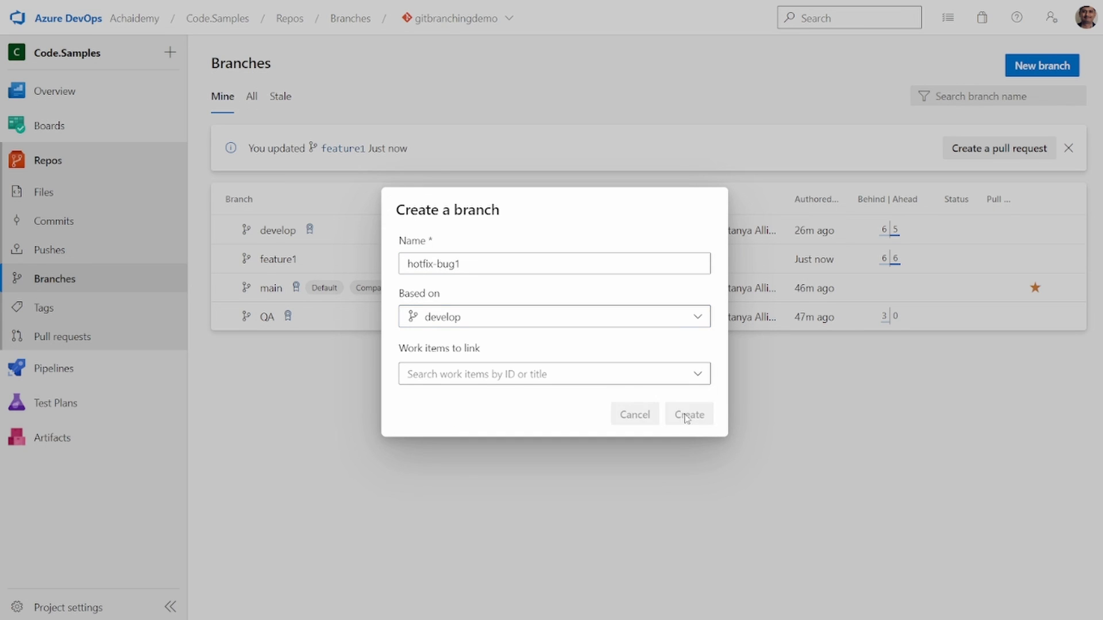
{"action": "key", "text": "alt+Tab"}
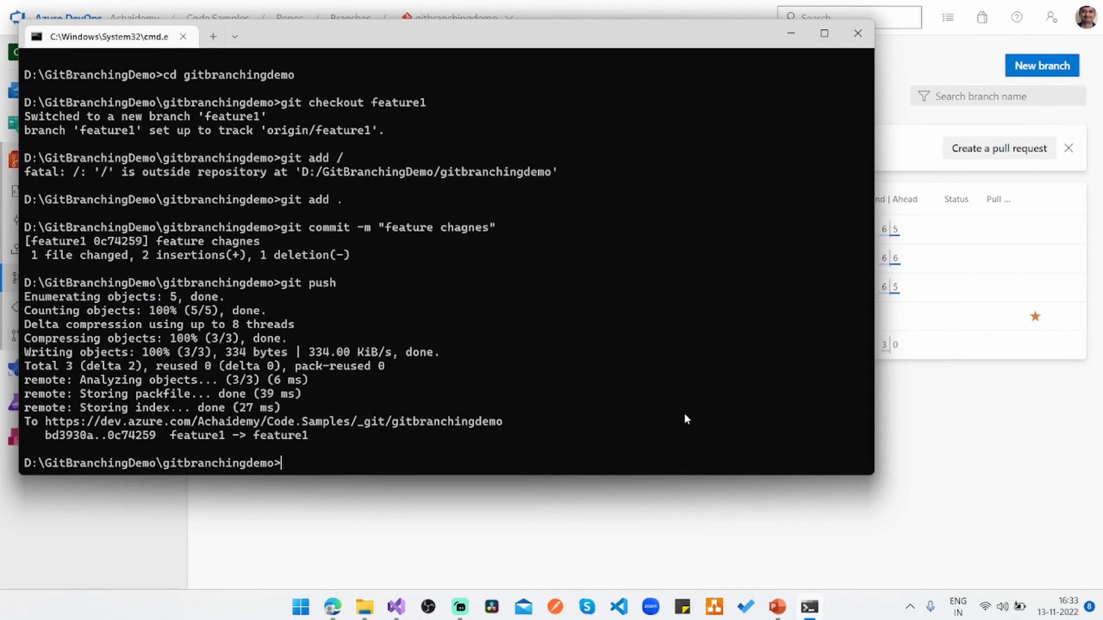
{"action": "type", "text": "git"}
{"action": "type", "text": " fetch "}
{"action": "type", "text": "-p"}
Run git fetch -p, then check out hotfix-bug1, fixing typos in the branch name
{"action": "key", "text": "Return"}
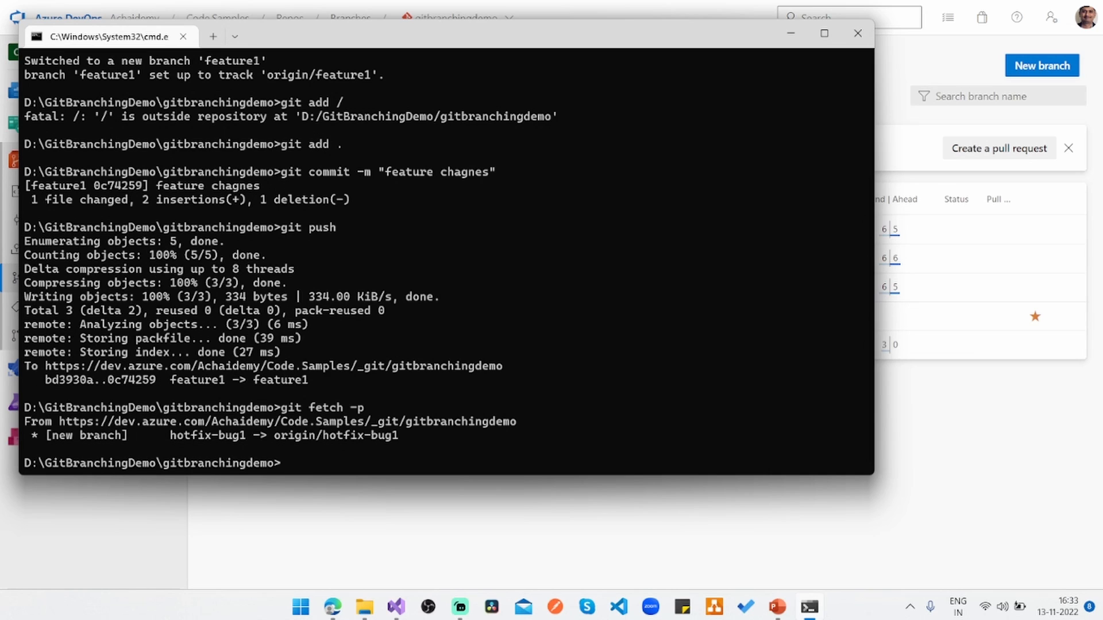
{"action": "type", "text": "git "}
{"action": "type", "text": "checkout"}
{"action": "type", "text": " hotif"}
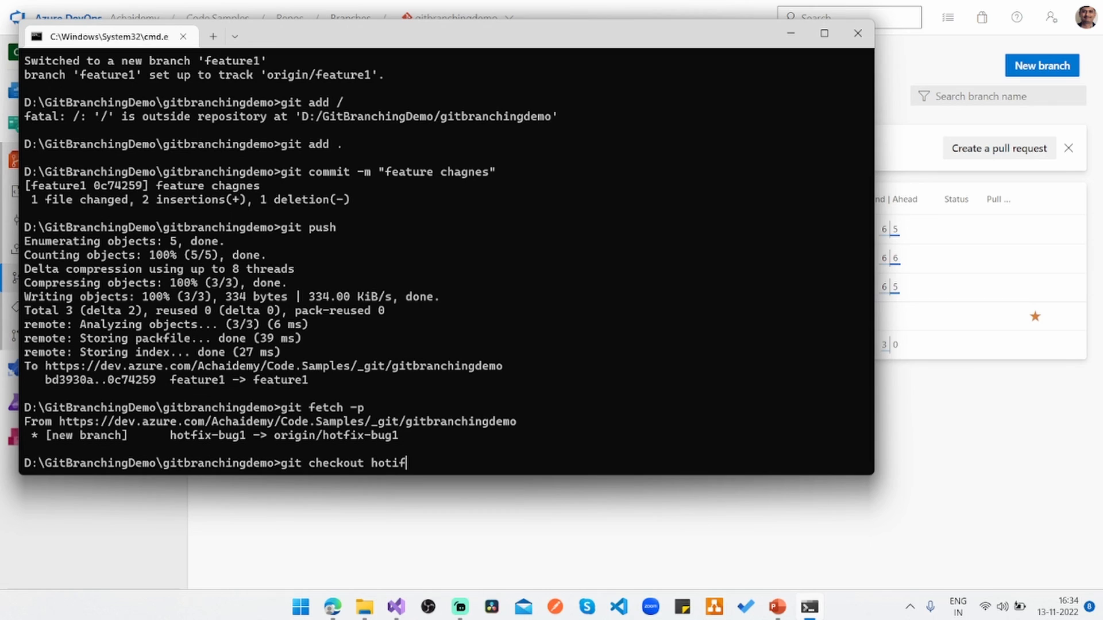
{"action": "type", "text": "x"}
{"action": "key", "text": "BackSpace"}
{"action": "key", "text": "BackSpace"}
{"action": "key", "text": "BackSpace"}
{"action": "type", "text": "gi"}
{"action": "key", "text": "BackSpace"}
{"action": "key", "text": "BackSpace"}
{"action": "type", "text": "i"}
{"action": "key", "text": "BackSpace"}
{"action": "type", "text": "fix-bug1"}
{"action": "key", "text": "Return"}
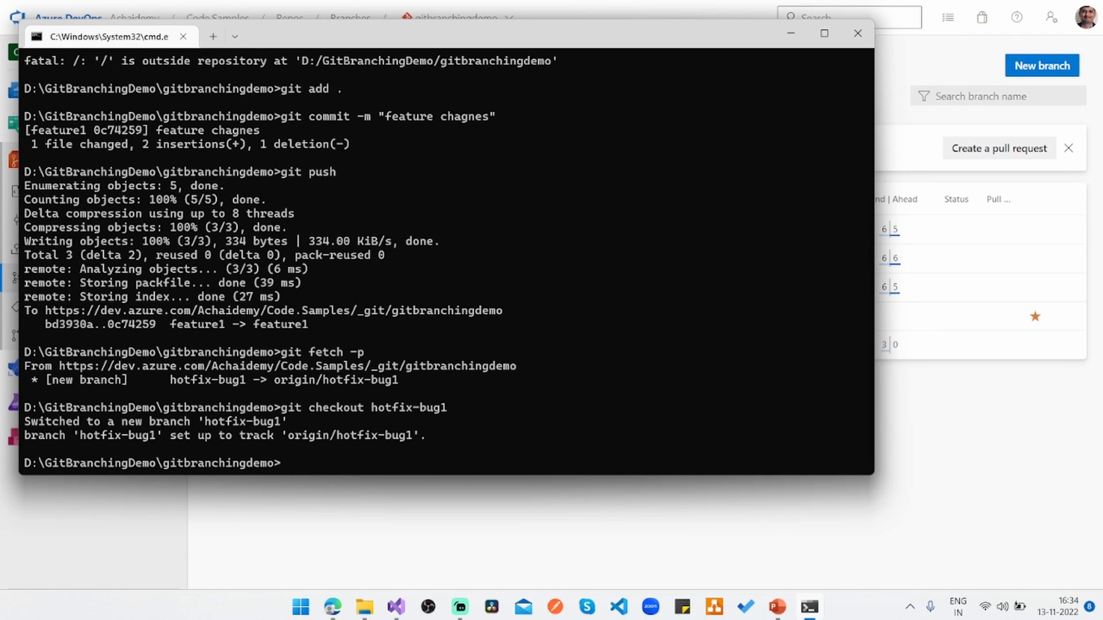
Add line 7 'local changes to fix bug1' to main.cs and save it
{"action": "key", "text": "alt+Tab"}
{"action": "key", "text": "Tab"}
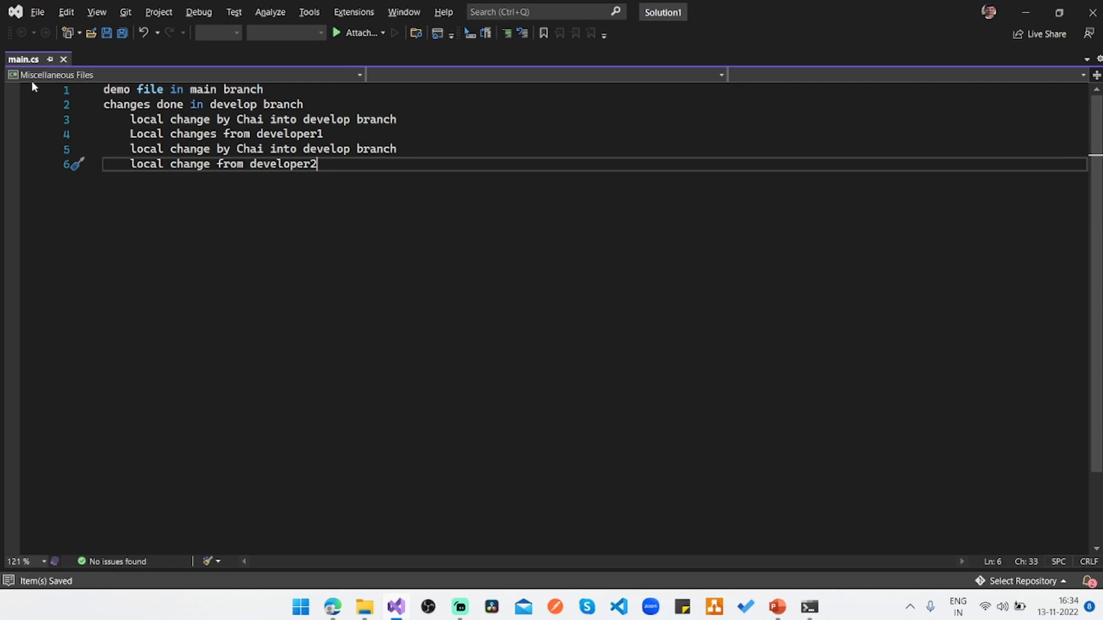
{"action": "key", "text": "alt+Tab"}
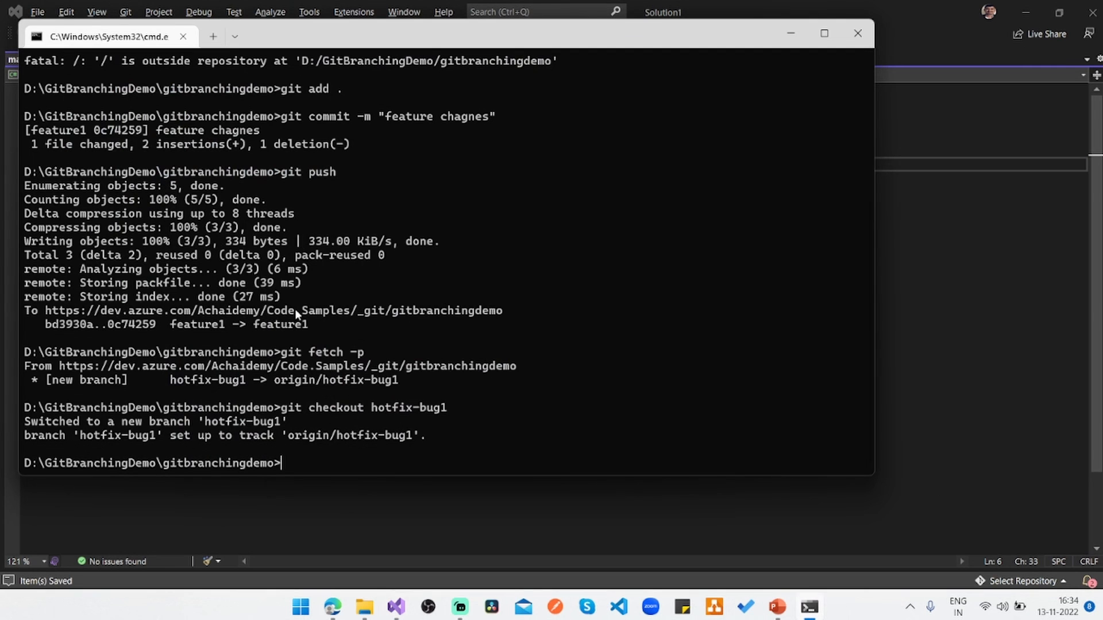
{"action": "key", "text": "alt+Tab"}
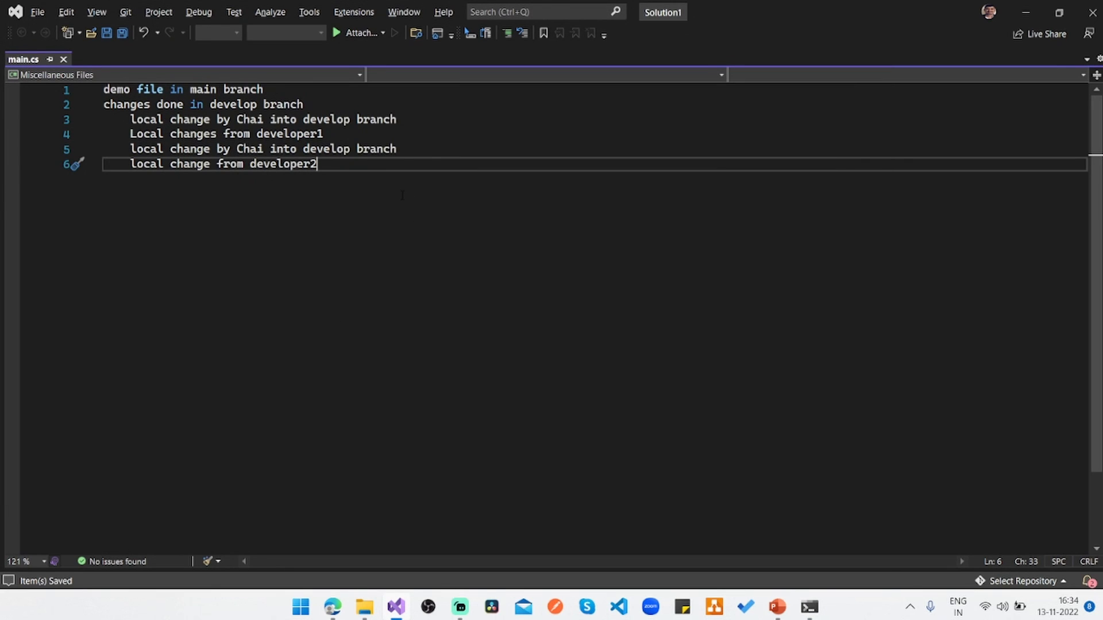
{"action": "key", "text": "Return"}
{"action": "type", "text": "local "}
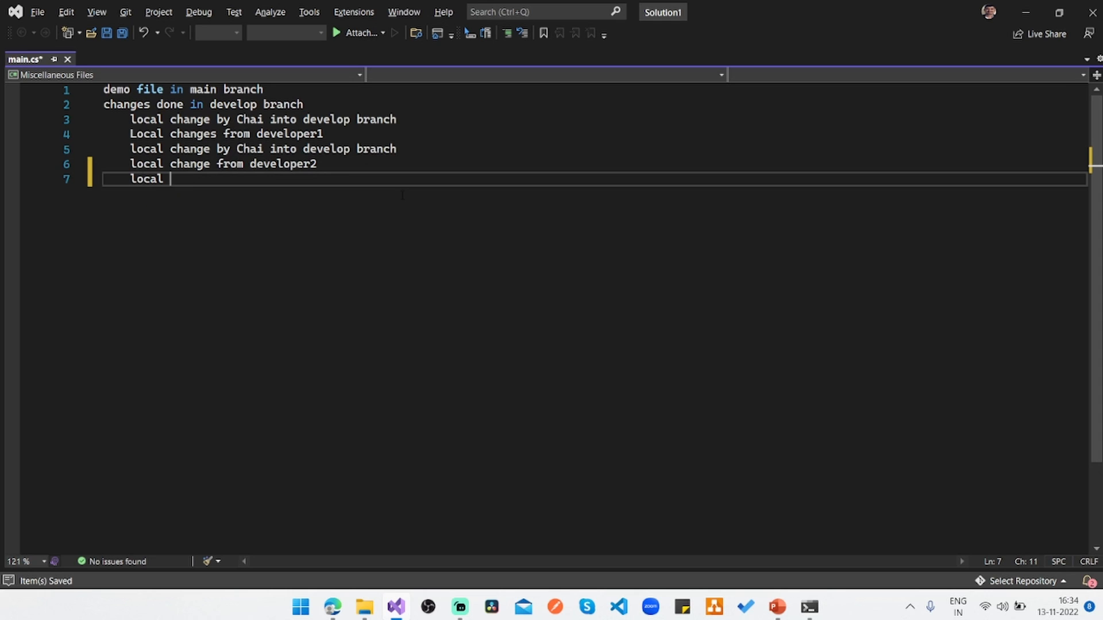
{"action": "type", "text": "changes to fix "}
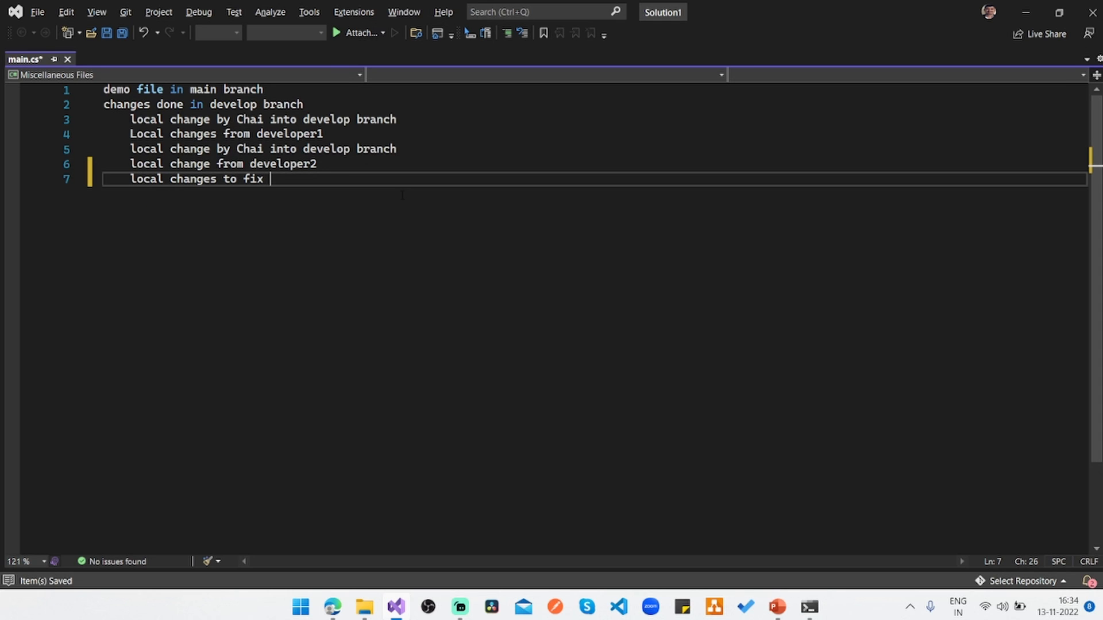
{"action": "type", "text": "bug1"}
{"action": "key", "text": "ctrl+s"}
{"action": "key", "text": "alt+Tab"}
{"action": "type", "text": "git "}
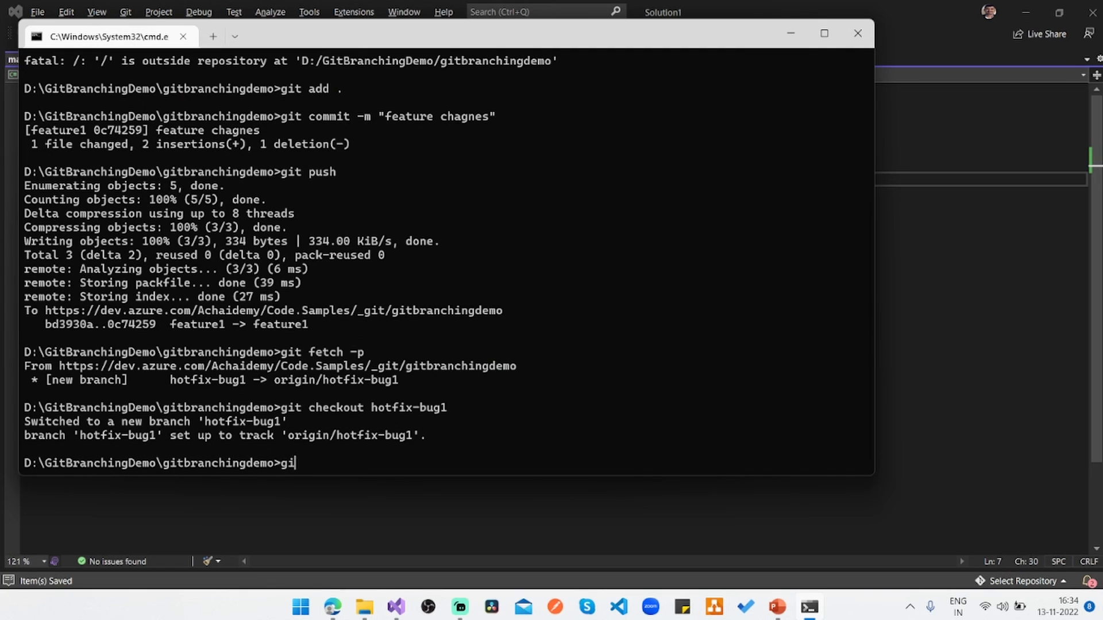
{"action": "type", "text": "add."}
Stage all changes, commit them as "bug fixes" and push hotfix-bug1 to origin
{"action": "key", "text": "Return"}
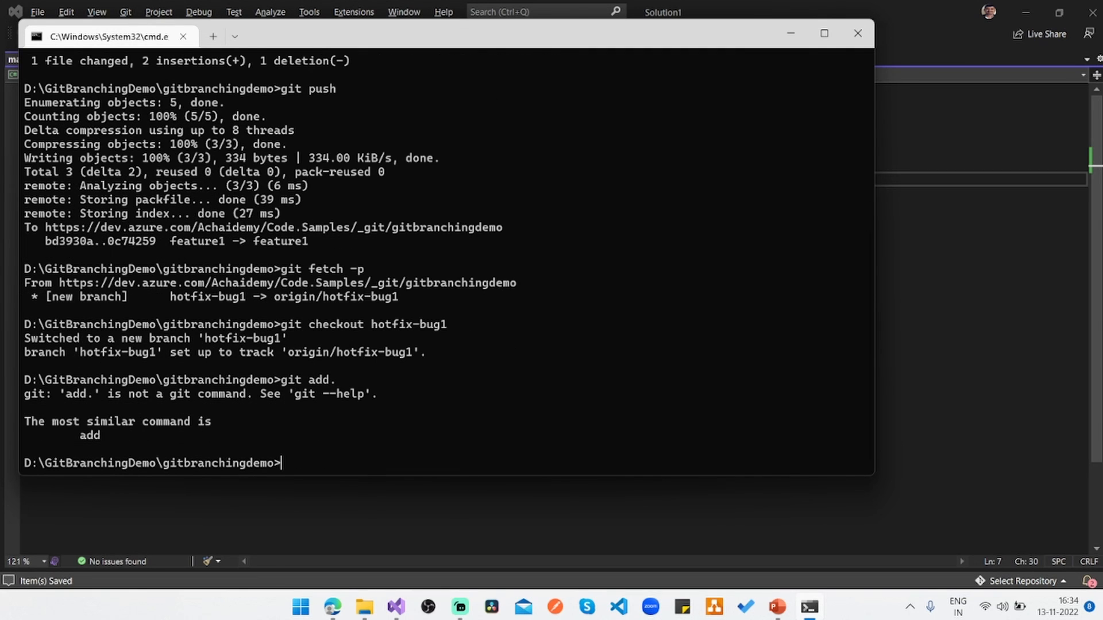
{"action": "key", "text": "Up"}
{"action": "type", "text": "."}
{"action": "key", "text": "Return"}
{"action": "type", "text": "git c"}
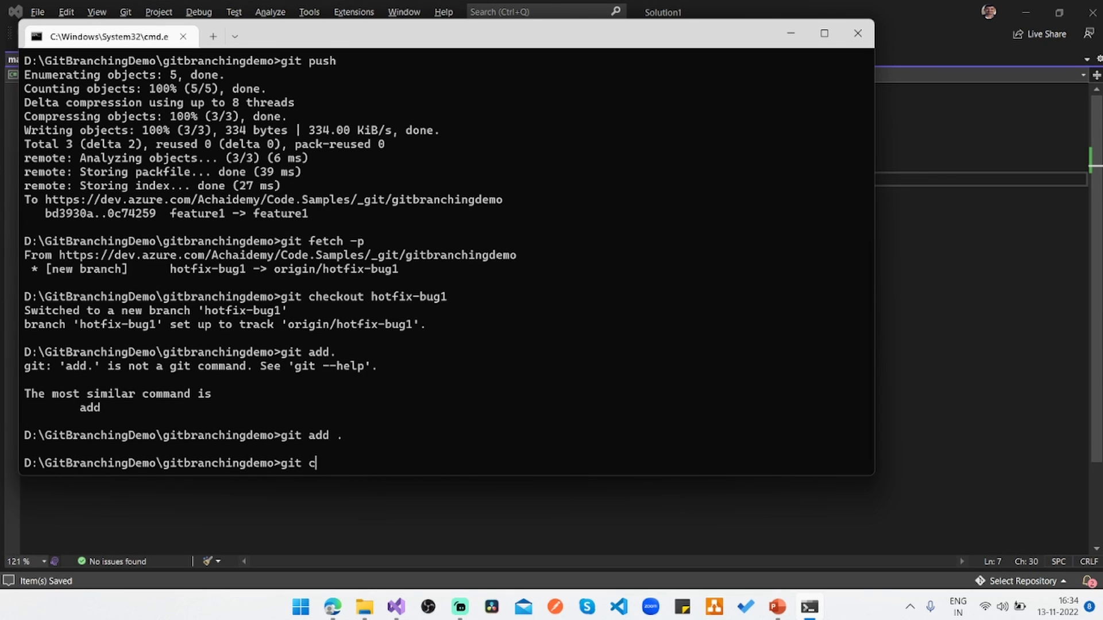
{"action": "type", "text": "ommit -m \""}
{"action": "type", "text": "bug fixes\""}
{"action": "key", "text": "Return"}
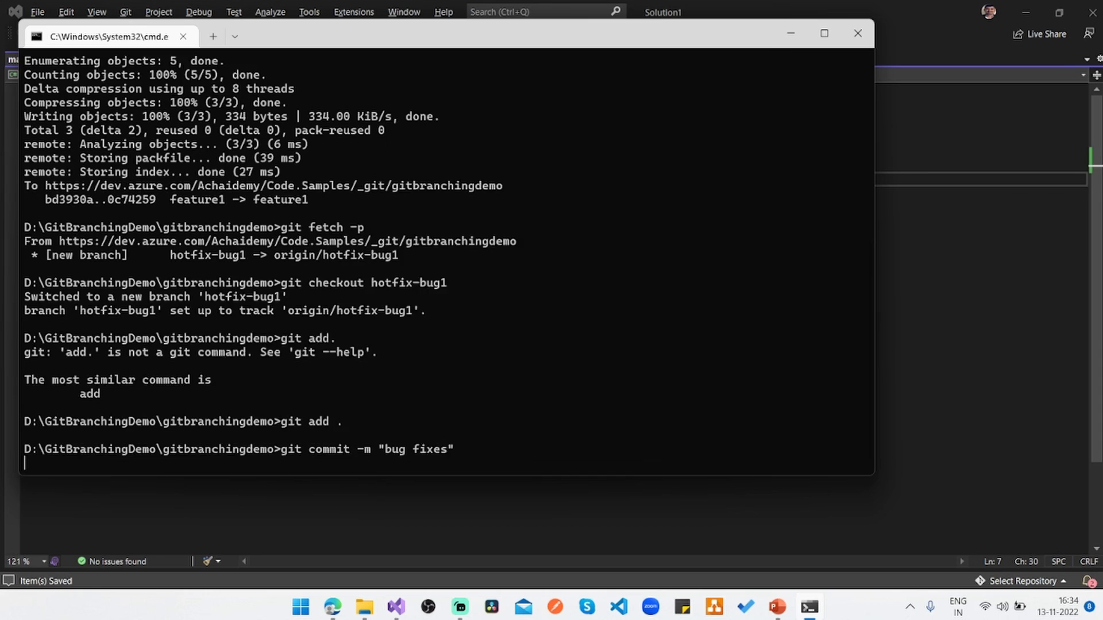
{"action": "type", "text": "git "}
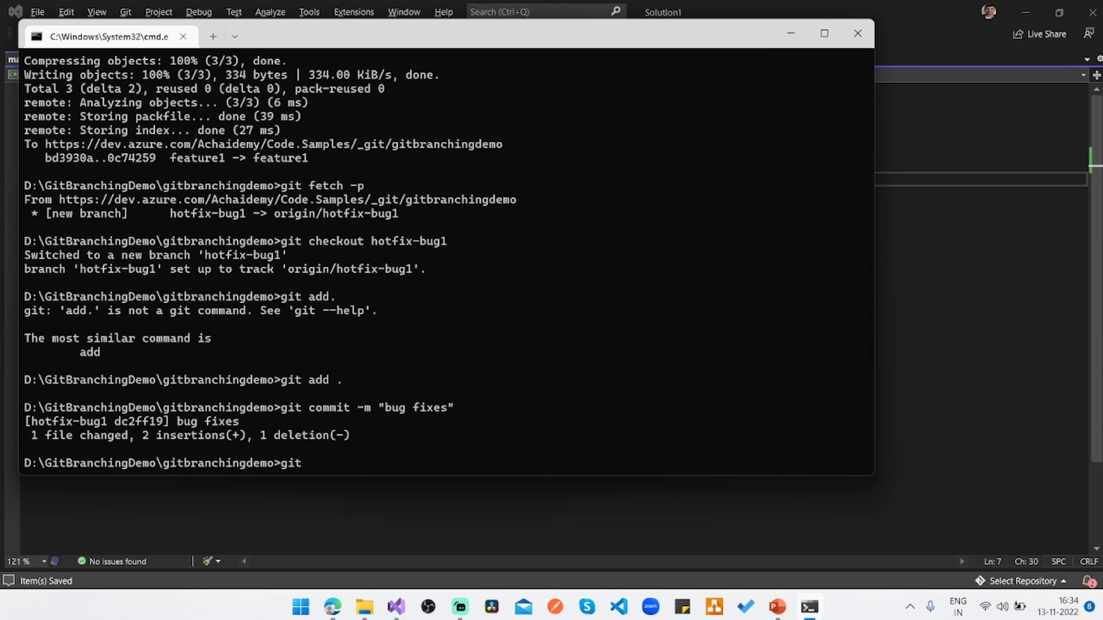
{"action": "type", "text": "puh"}
{"action": "key", "text": "BackSpace"}
{"action": "type", "text": "sh"}
{"action": "key", "text": "Return"}
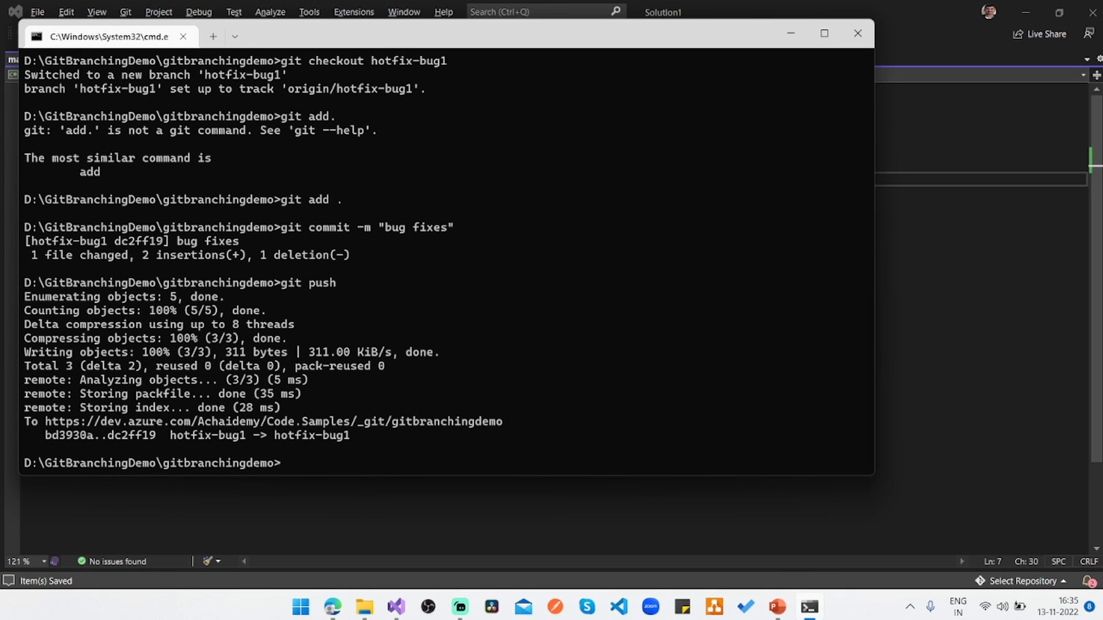
{"action": "type", "text": "git ch"}
{"action": "type", "text": "eckout featur"}
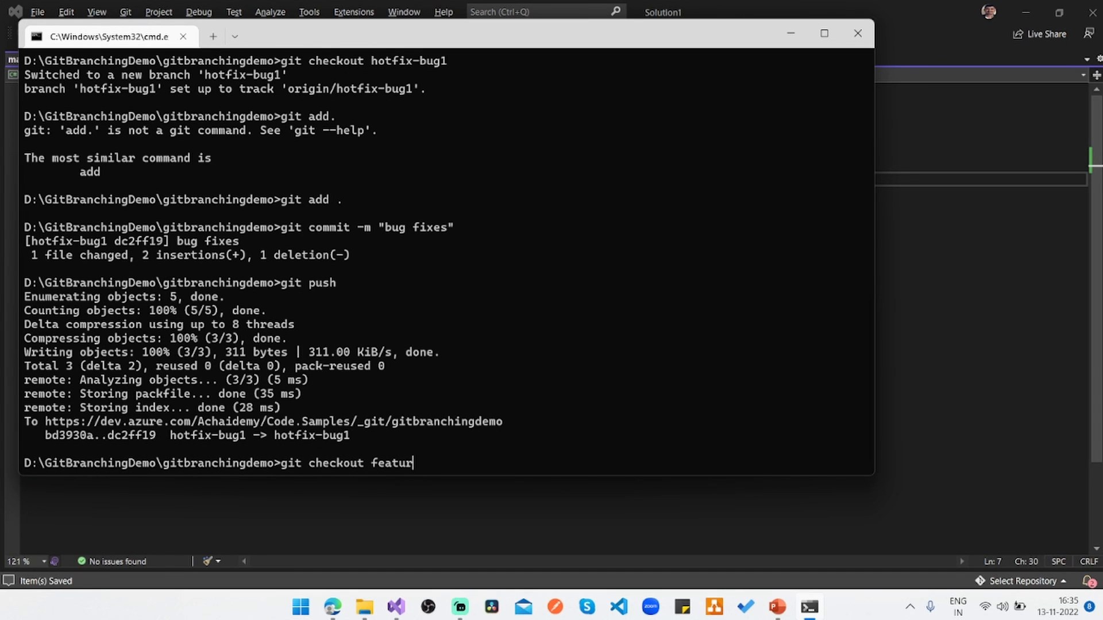
{"action": "type", "text": "e1"}
Check out feature1 again and bring the Azure DevOps branches page forward
{"action": "key", "text": "Return"}
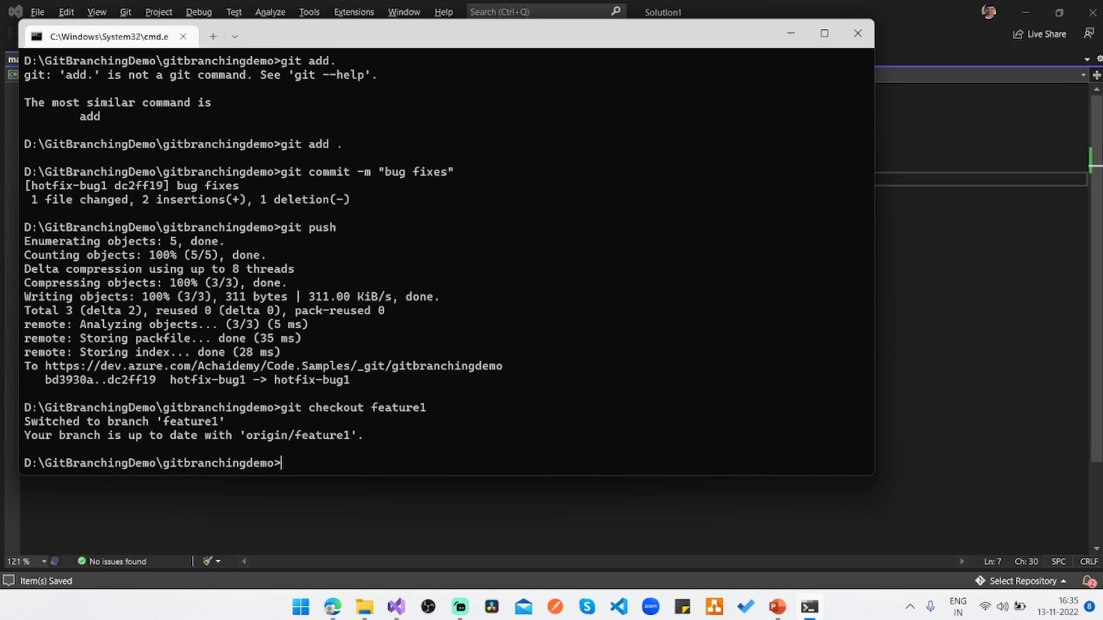
{"action": "key", "text": "alt+Tab"}
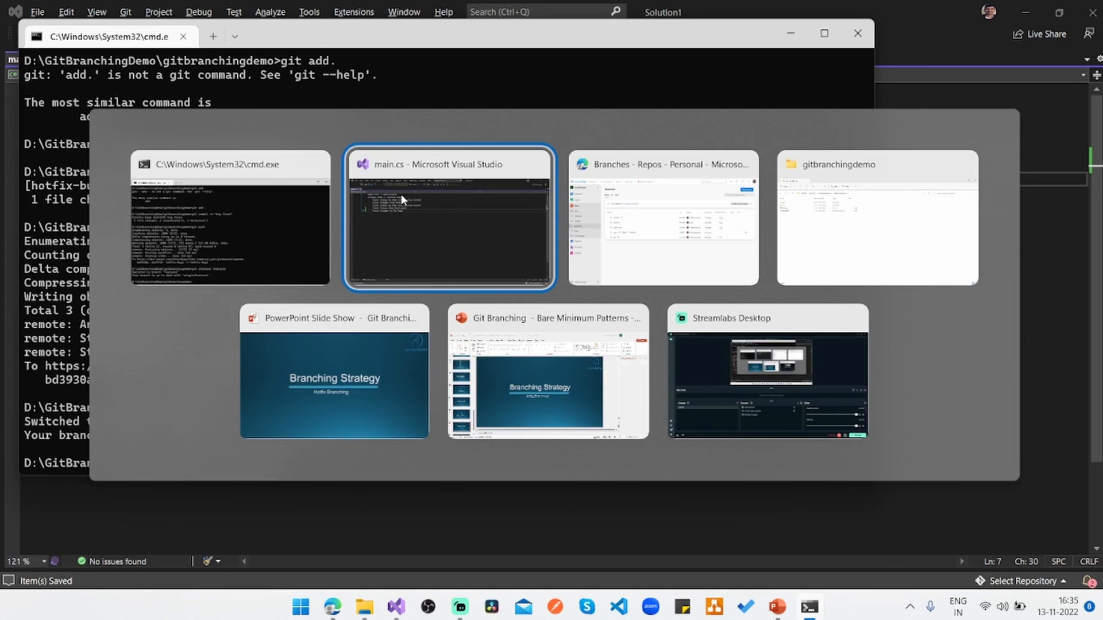
Refresh Branches and open main.cs in Files, highlighting line 7
{"action": "key", "text": "Tab"}
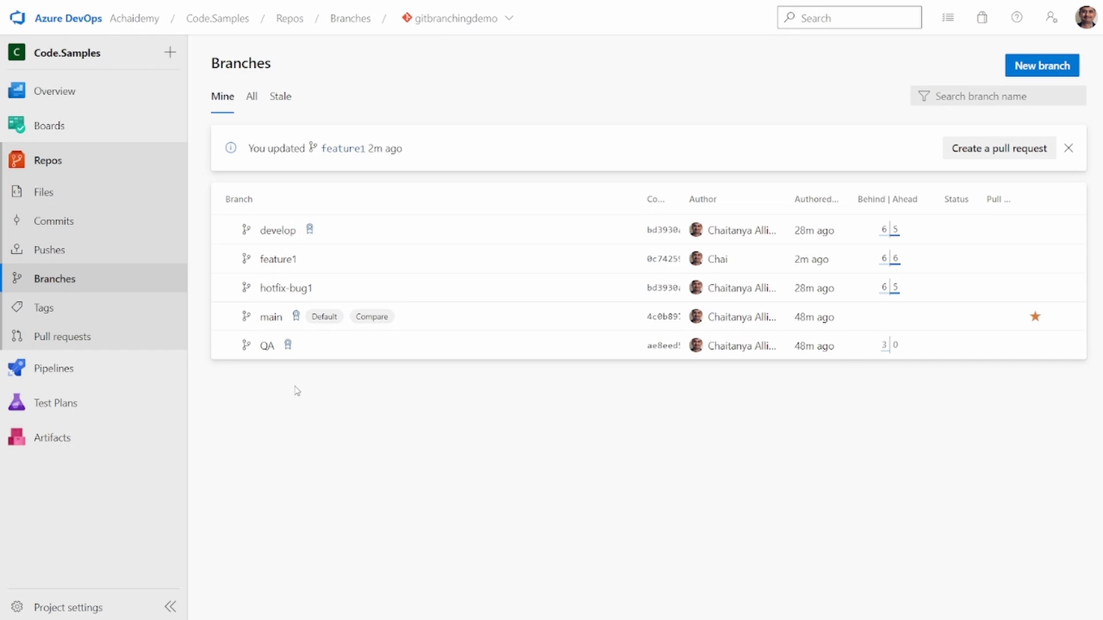
{"action": "left_click", "coordinate": [72, 284]}
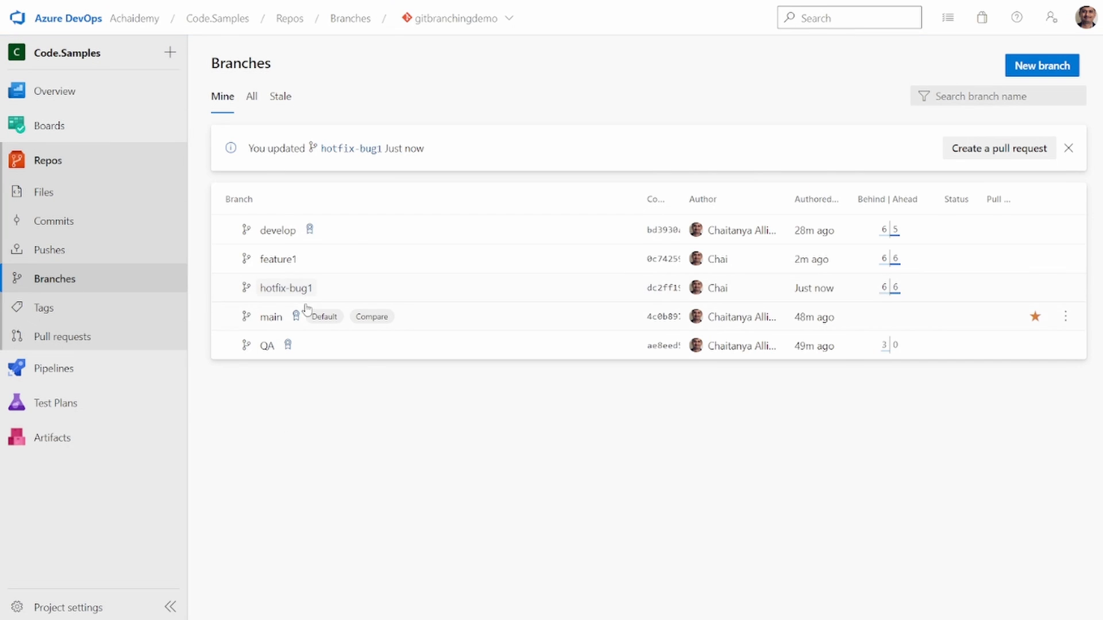
{"action": "left_click", "coordinate": [277, 258]}
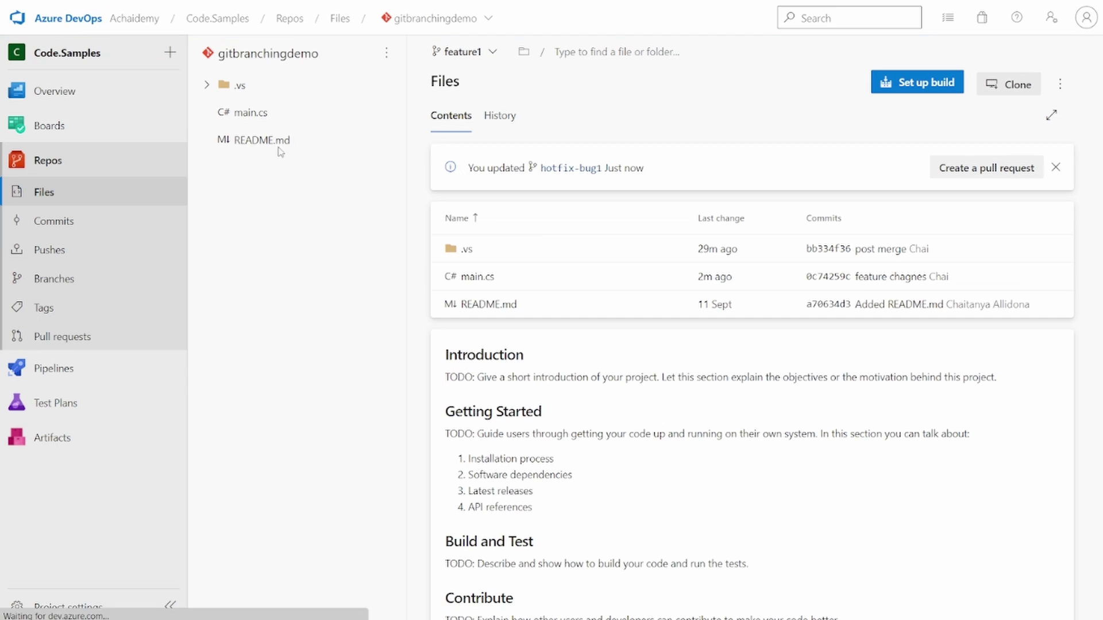
{"action": "left_click", "coordinate": [486, 274]}
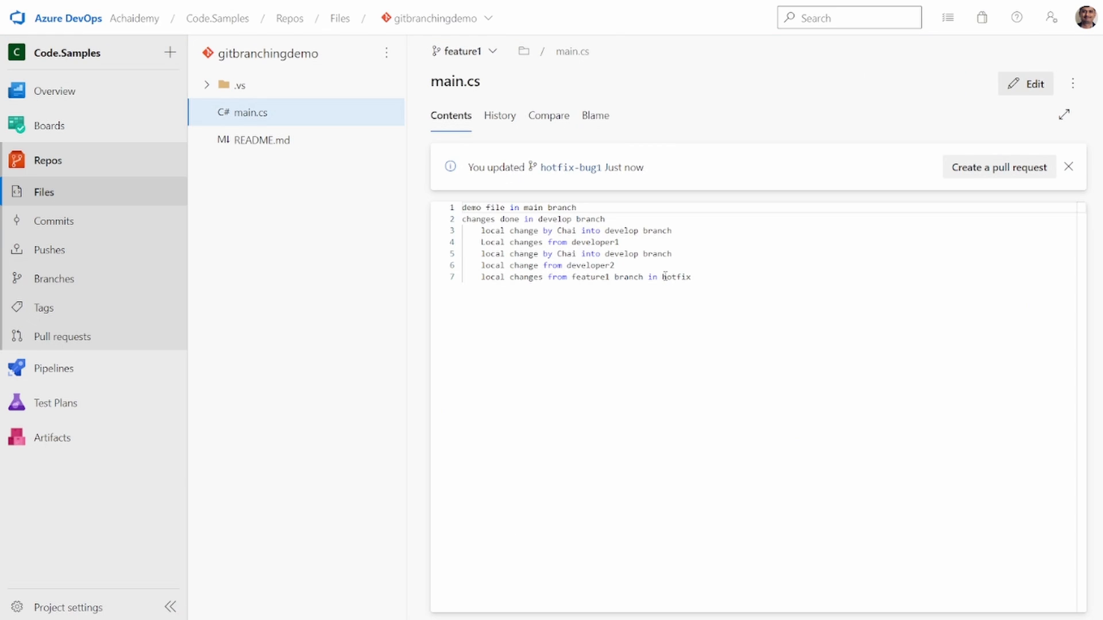
{"action": "triple_click", "coordinate": [666, 278]}
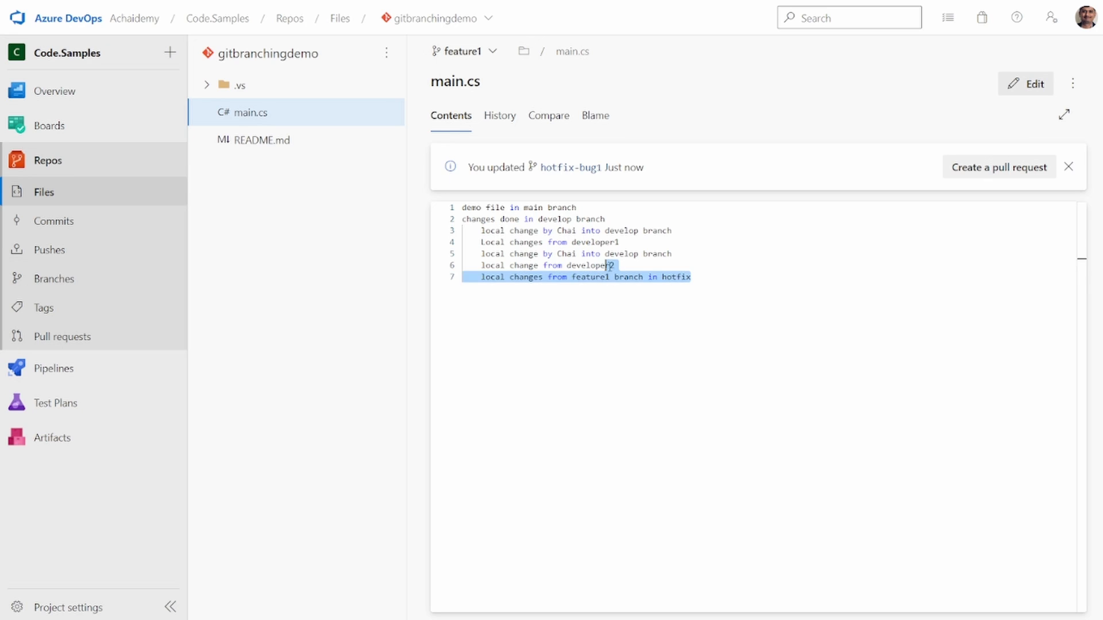
{"action": "left_click", "coordinate": [596, 277]}
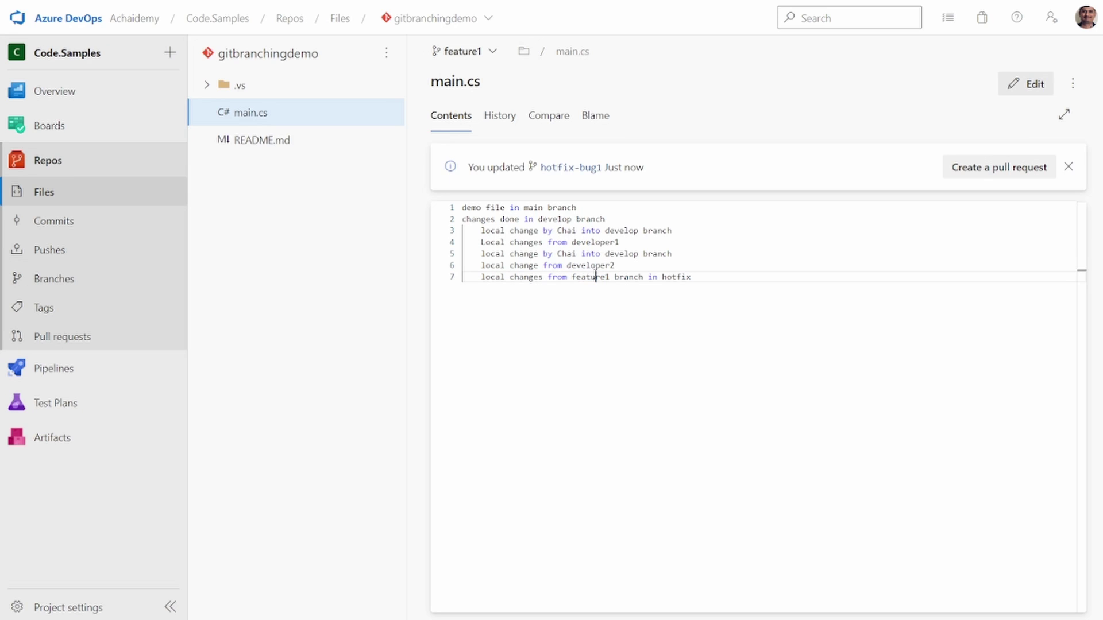
Toggle main.cs between hotfix-bug1 and feature1 to compare line 7 reading 'local changes to fix bug1'
{"action": "left_click", "coordinate": [463, 52]}
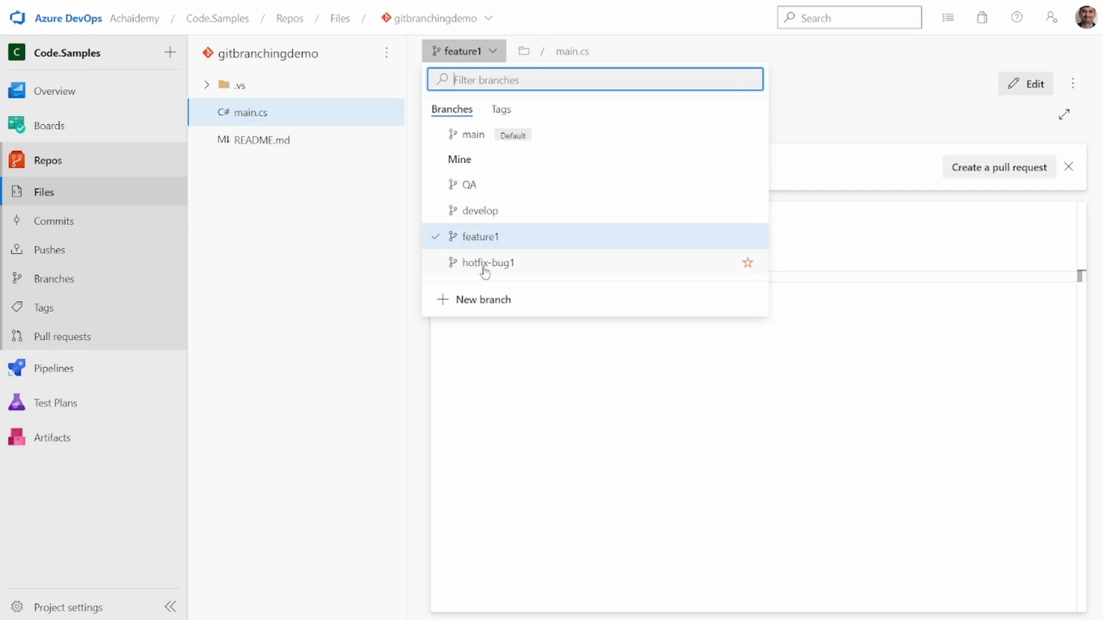
{"action": "left_click", "coordinate": [487, 263]}
{"action": "double_click", "coordinate": [550, 277]}
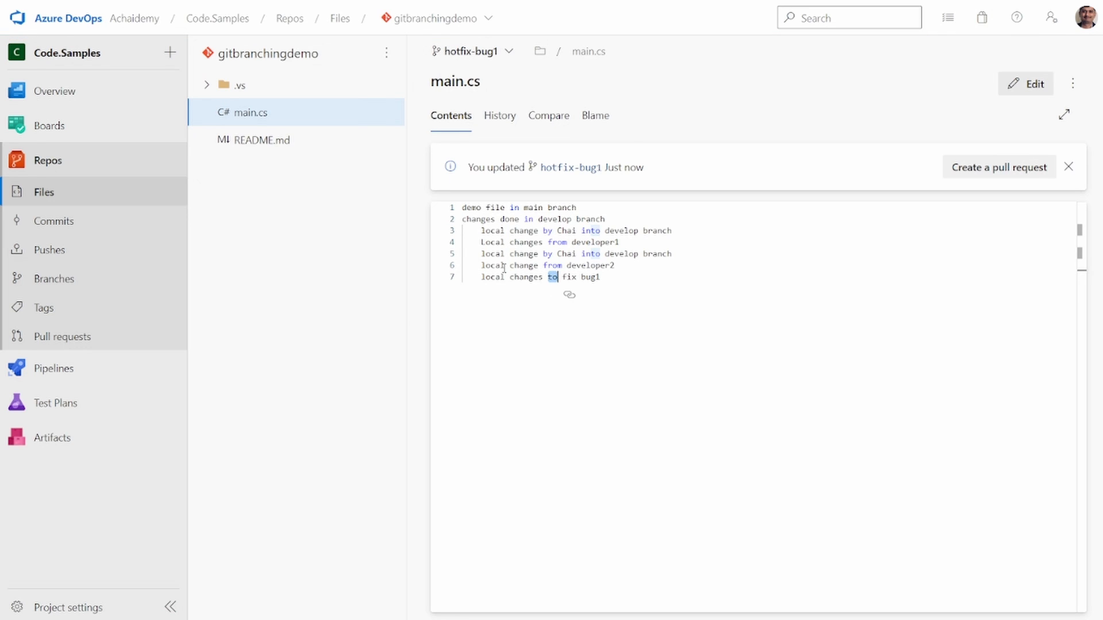
{"action": "left_click", "coordinate": [463, 50]}
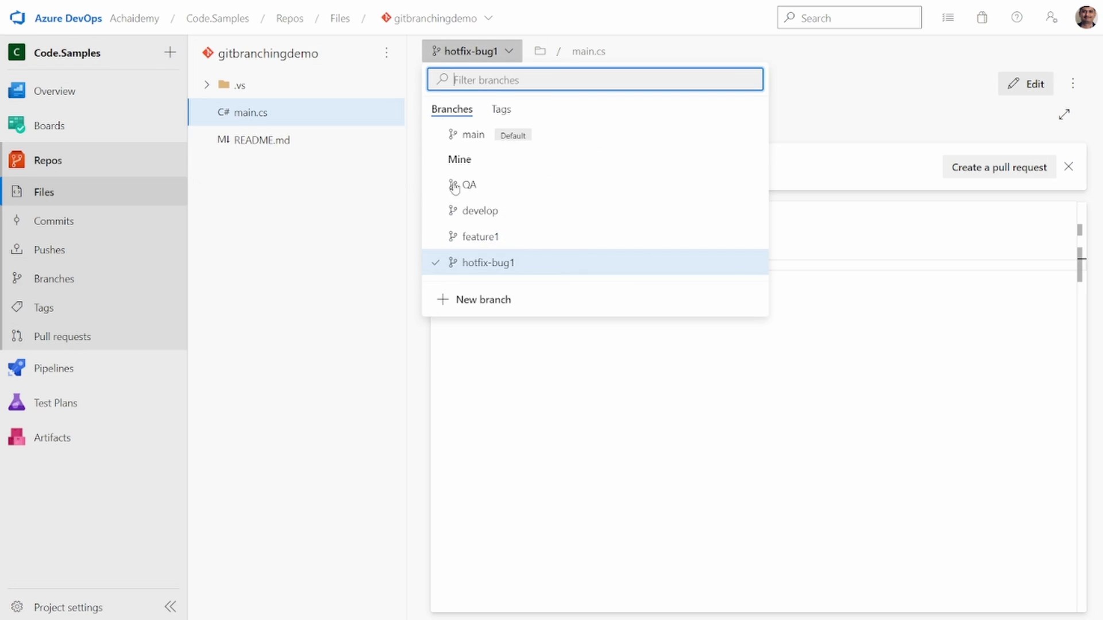
{"action": "left_click", "coordinate": [480, 236]}
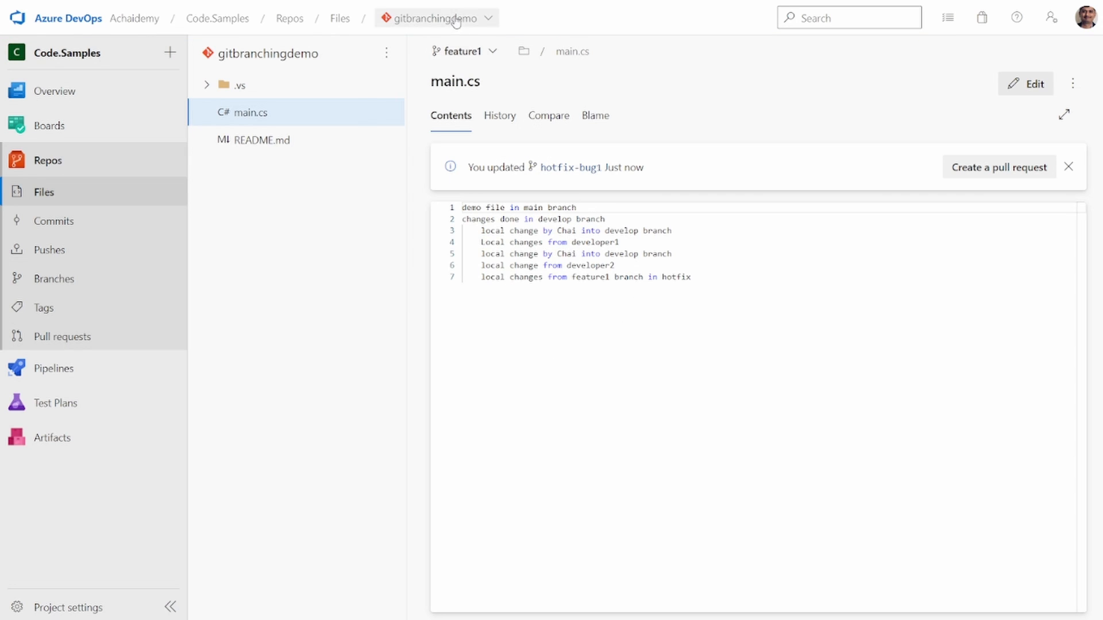
{"action": "left_click", "coordinate": [463, 51]}
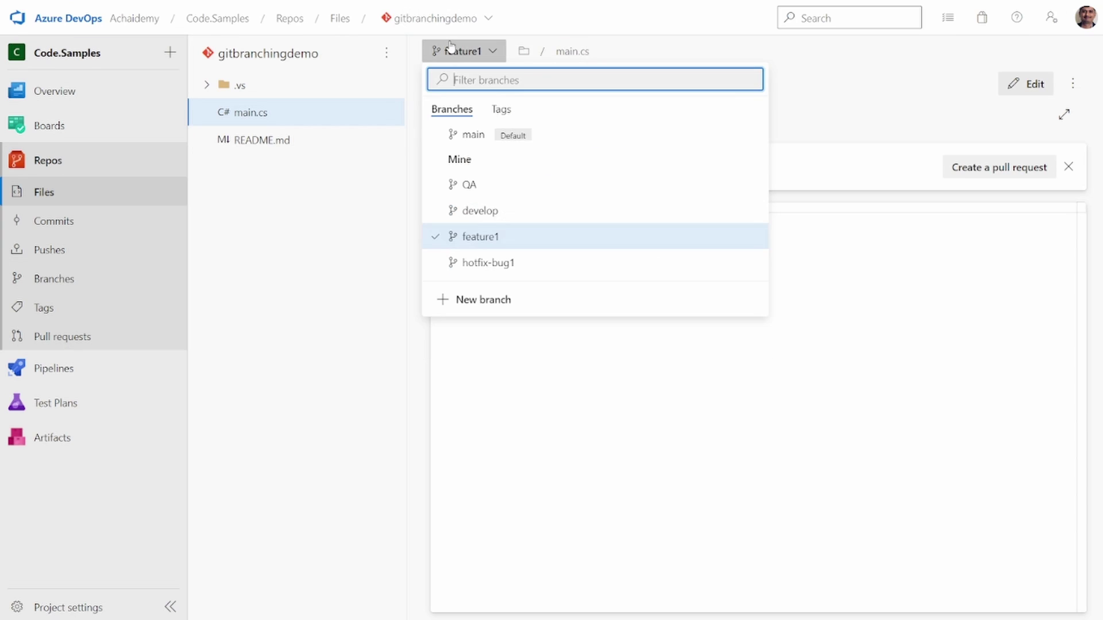
{"action": "left_click", "coordinate": [488, 262]}
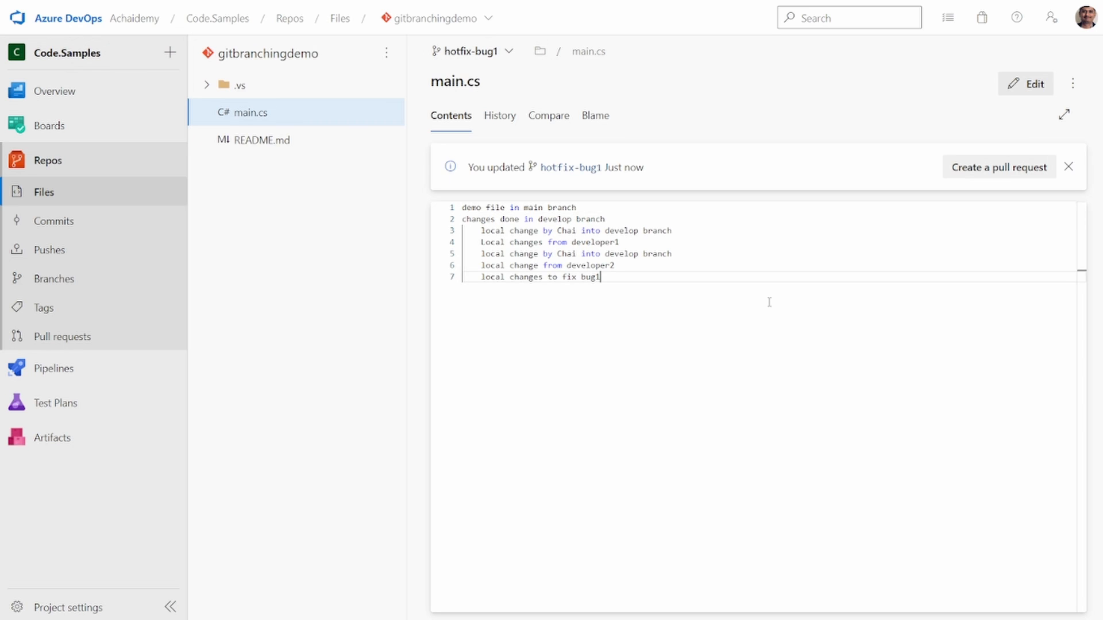
{"action": "double_click", "coordinate": [594, 276]}
Create the 'bug fixes' pull request from hotfix-bug1 targeting the develop branch
{"action": "left_click", "coordinate": [998, 167]}
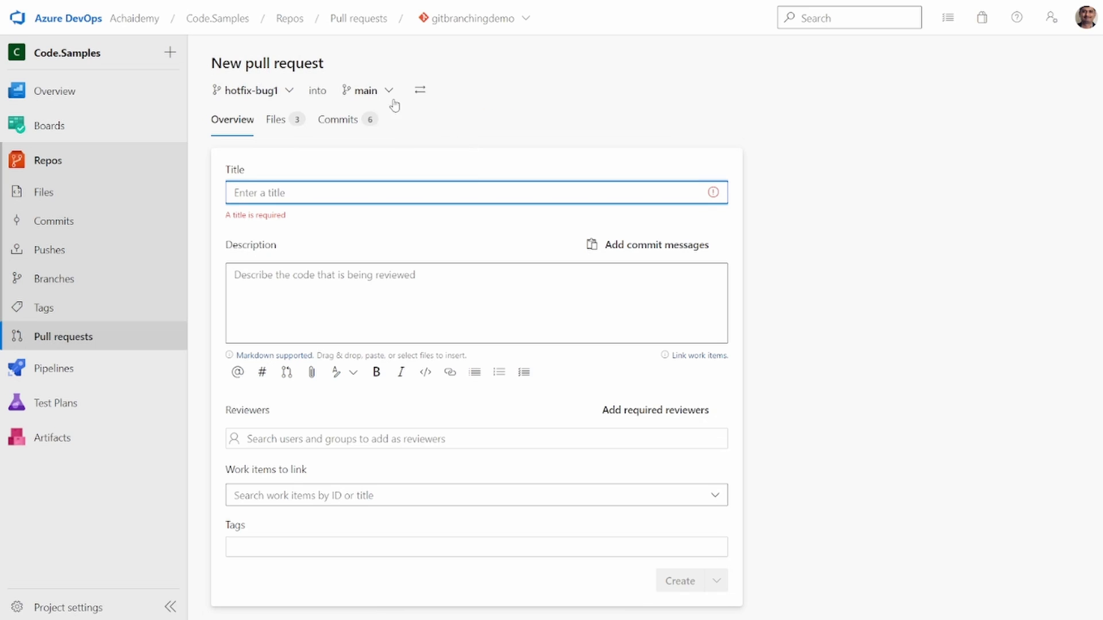
{"action": "left_click", "coordinate": [376, 90]}
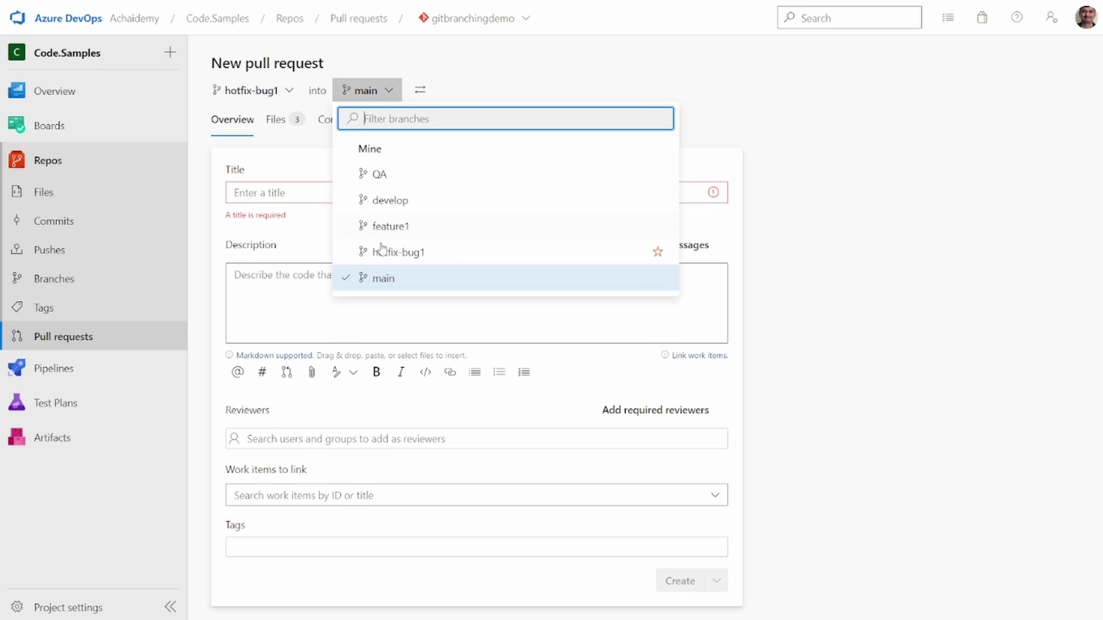
{"action": "left_click", "coordinate": [390, 201]}
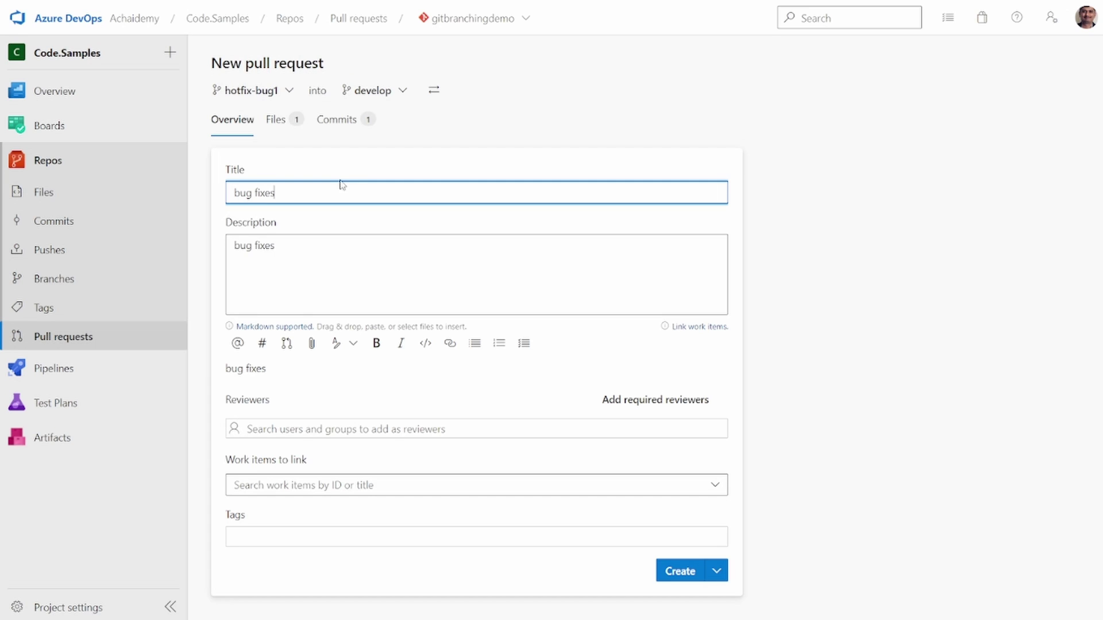
{"action": "left_click", "coordinate": [680, 571]}
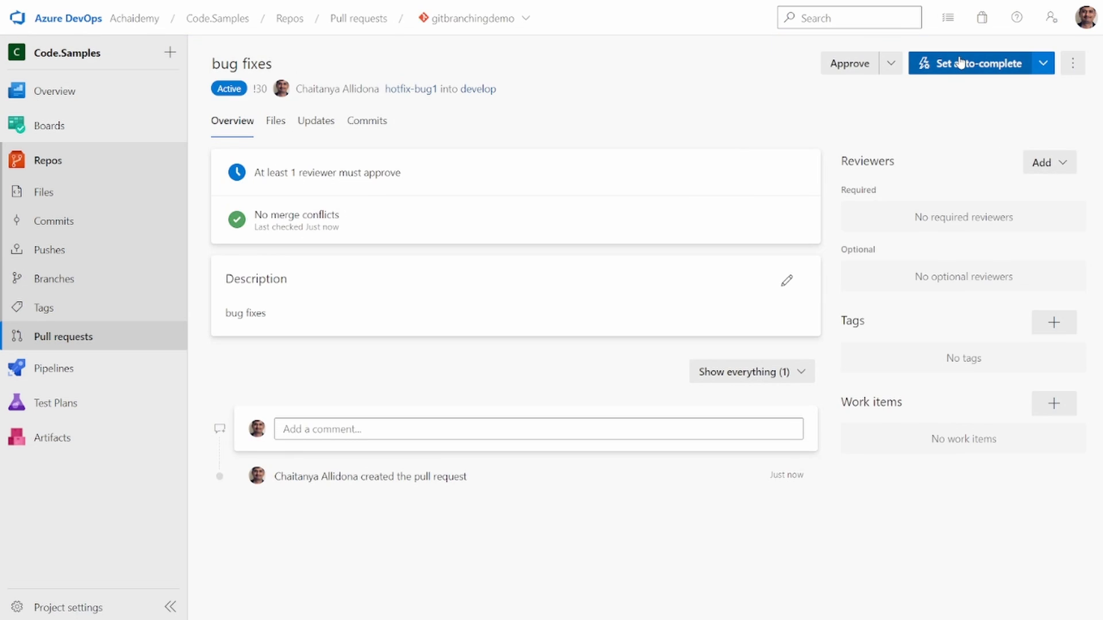
Approve the pull request and complete the merge into develop
{"action": "left_click", "coordinate": [961, 62]}
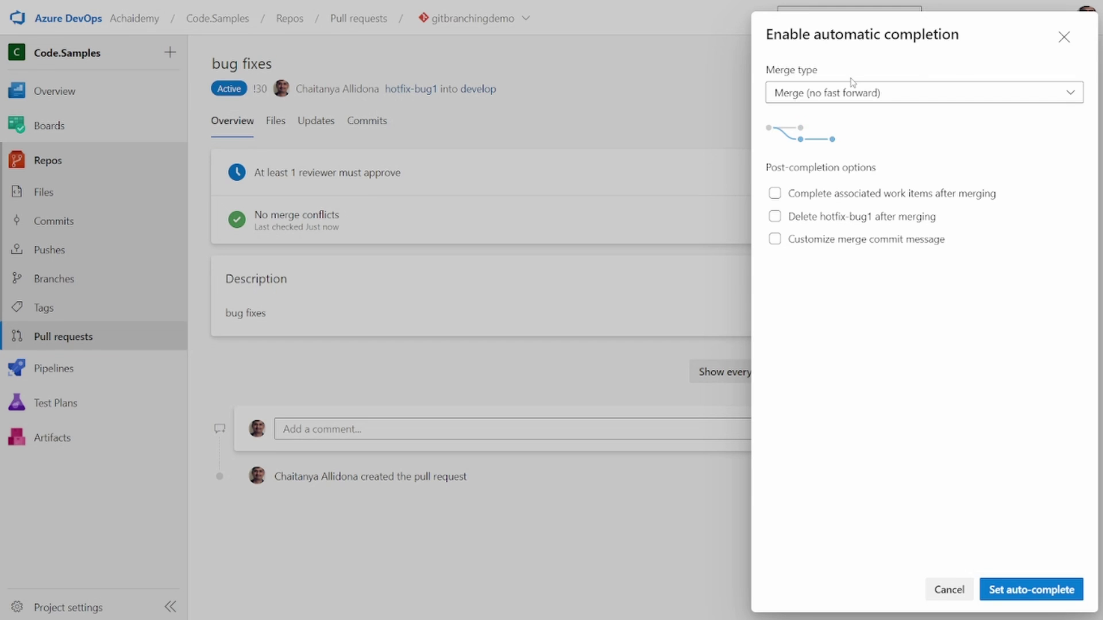
{"action": "left_click", "coordinate": [941, 597]}
{"action": "left_click", "coordinate": [852, 64]}
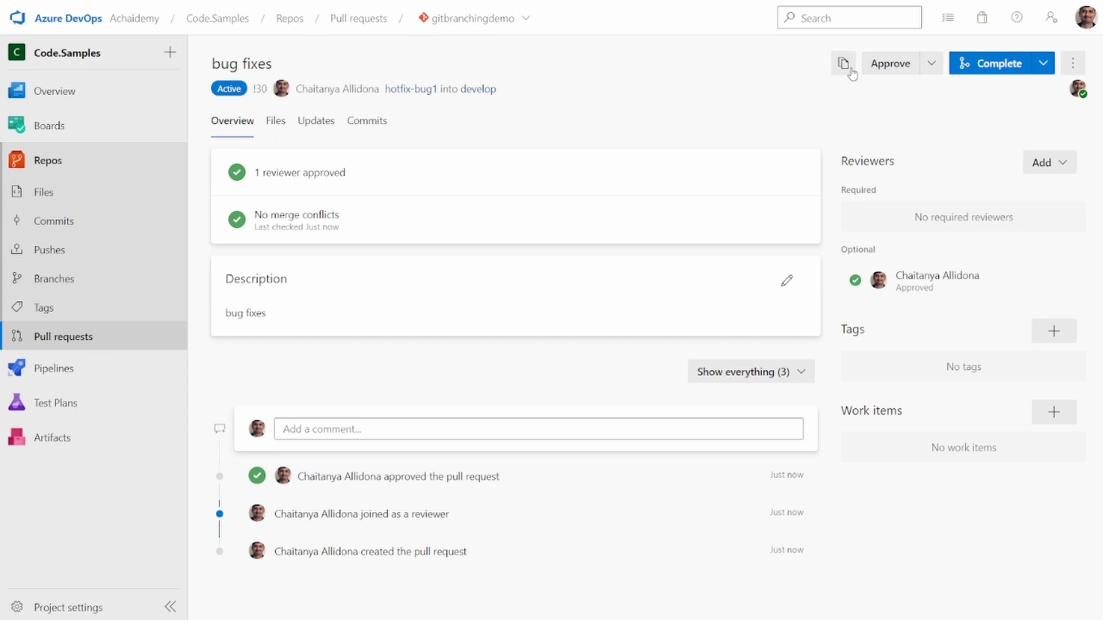
{"action": "left_click", "coordinate": [999, 64]}
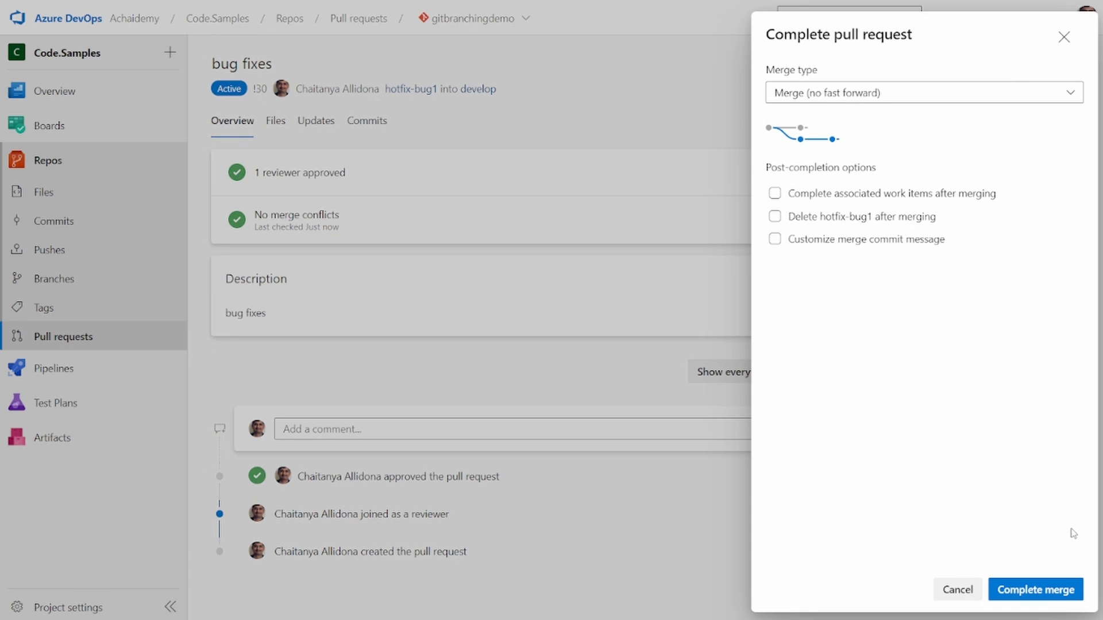
{"action": "left_click", "coordinate": [1046, 590]}
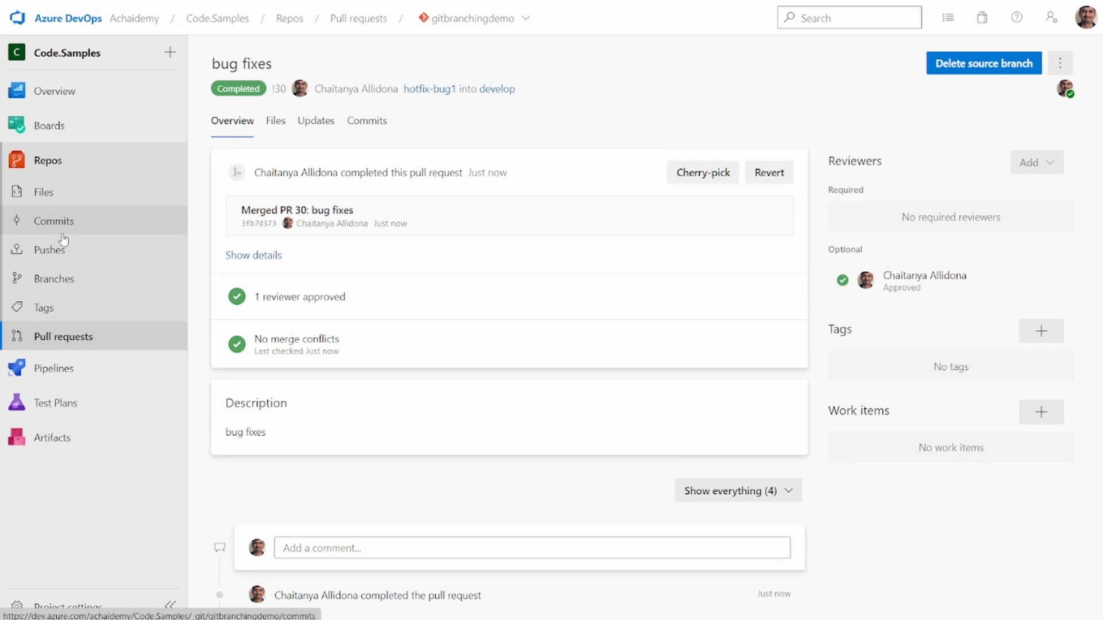
View the hotfix-bug1 repository files with main.cs updated, then switch to the PowerPoint slides
{"action": "left_click", "coordinate": [72, 337]}
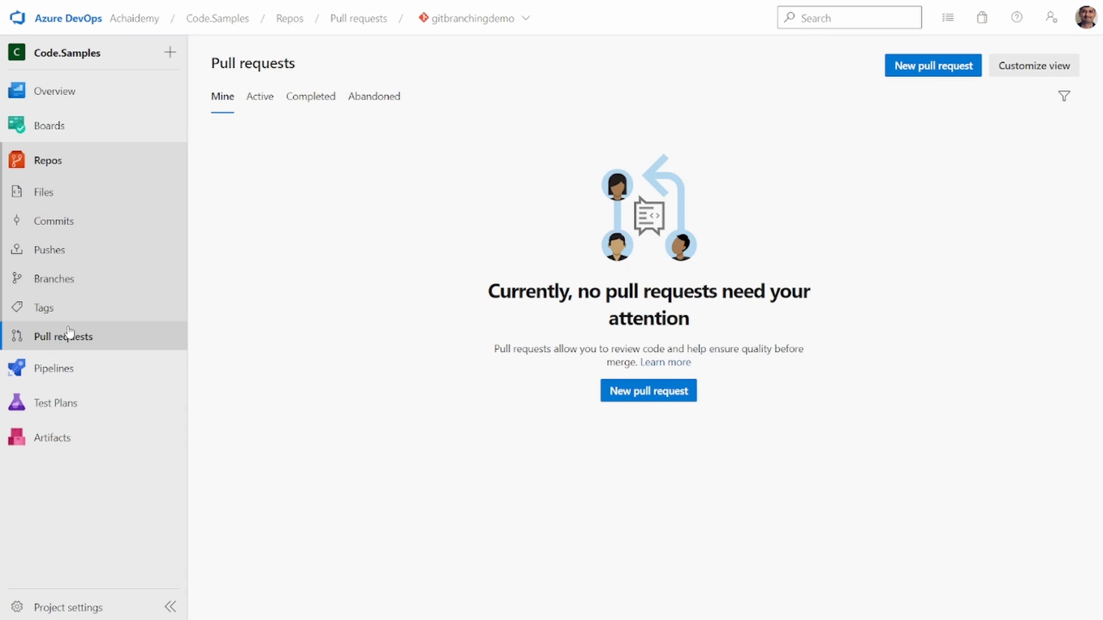
{"action": "left_click", "coordinate": [67, 199]}
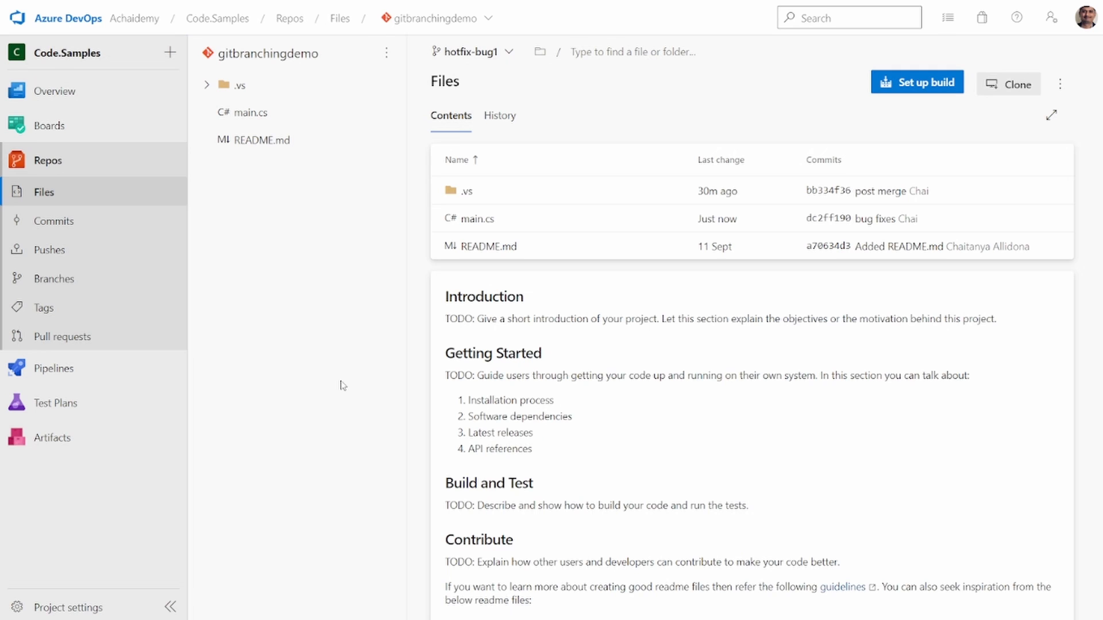
{"action": "key", "text": "alt+Tab"}
{"action": "key", "text": "Tab"}
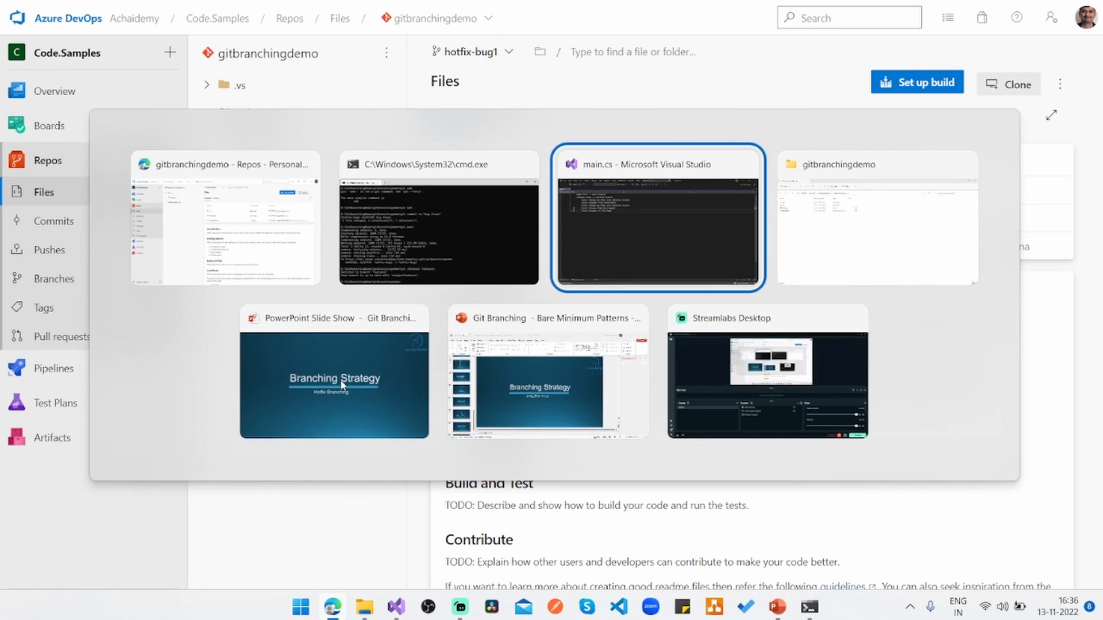